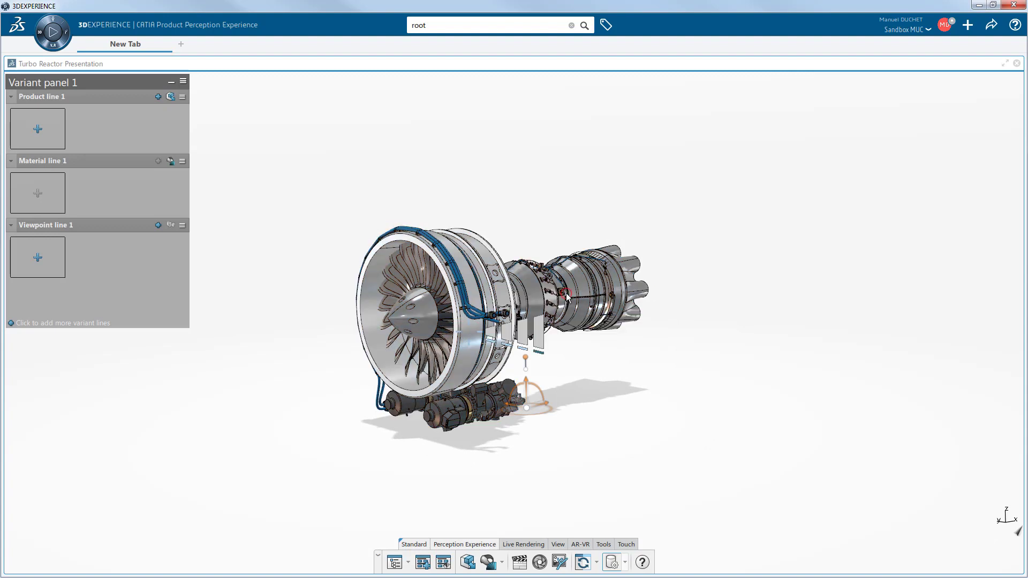
With the outer fan casing selected in the model, enlarge Variant panel 1 and remove Material line 1
{"action": "left_click", "coordinate": [493, 334]}
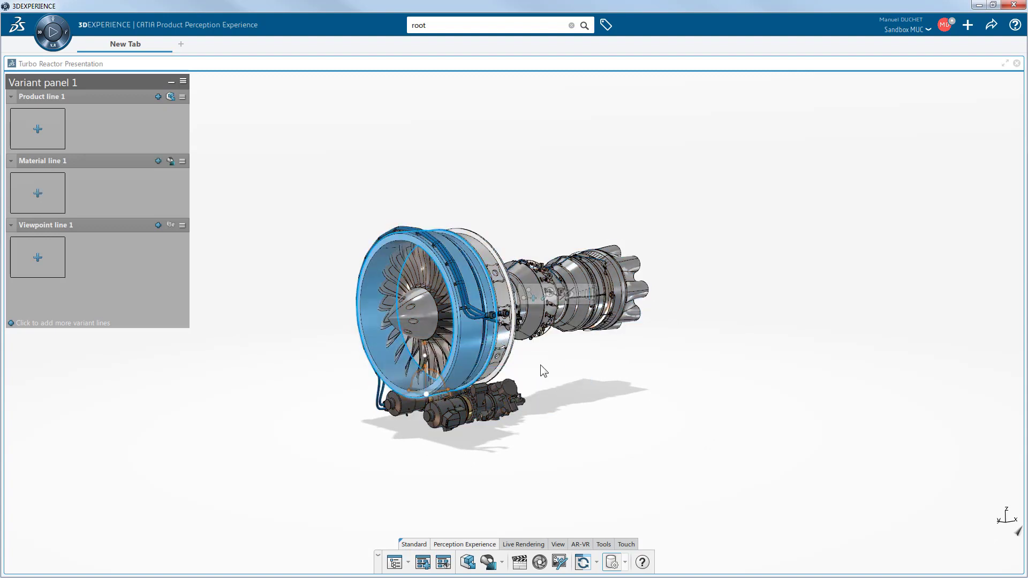
{"action": "left_click_drag", "start_coordinate": [134, 327], "coordinate": [128, 368]}
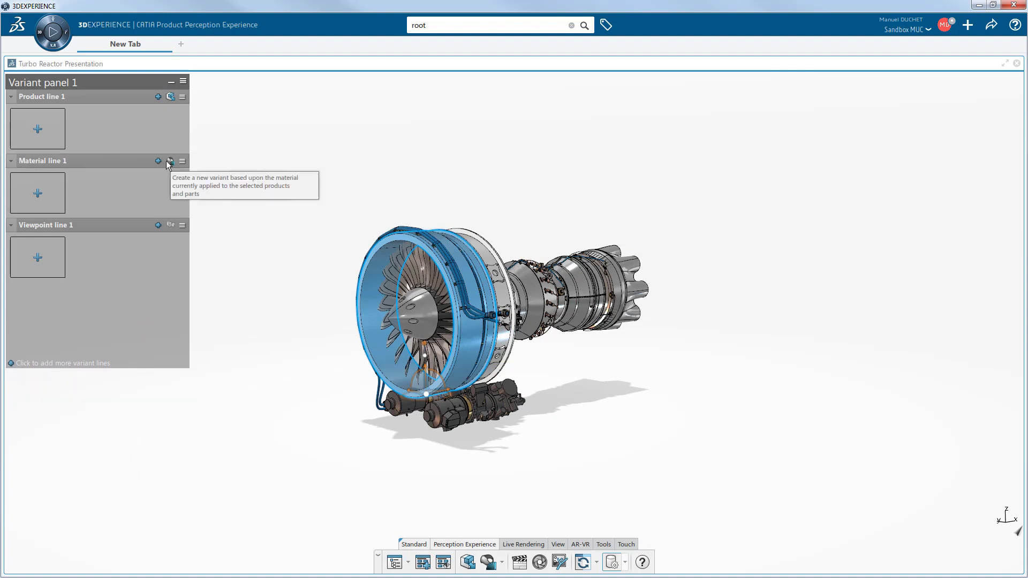
{"action": "left_click", "coordinate": [182, 162]}
{"action": "left_click", "coordinate": [192, 180]}
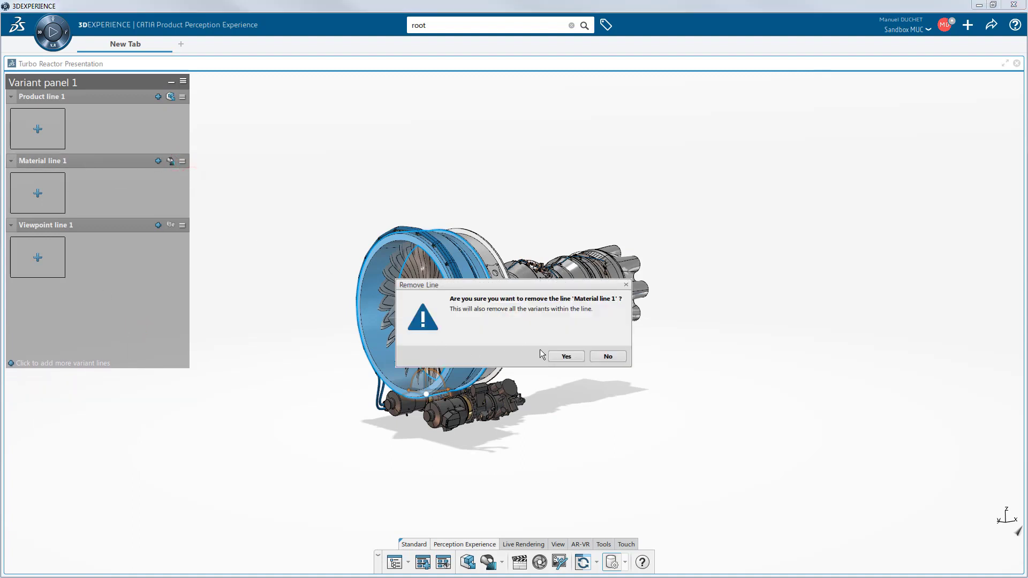
{"action": "left_click", "coordinate": [568, 357]}
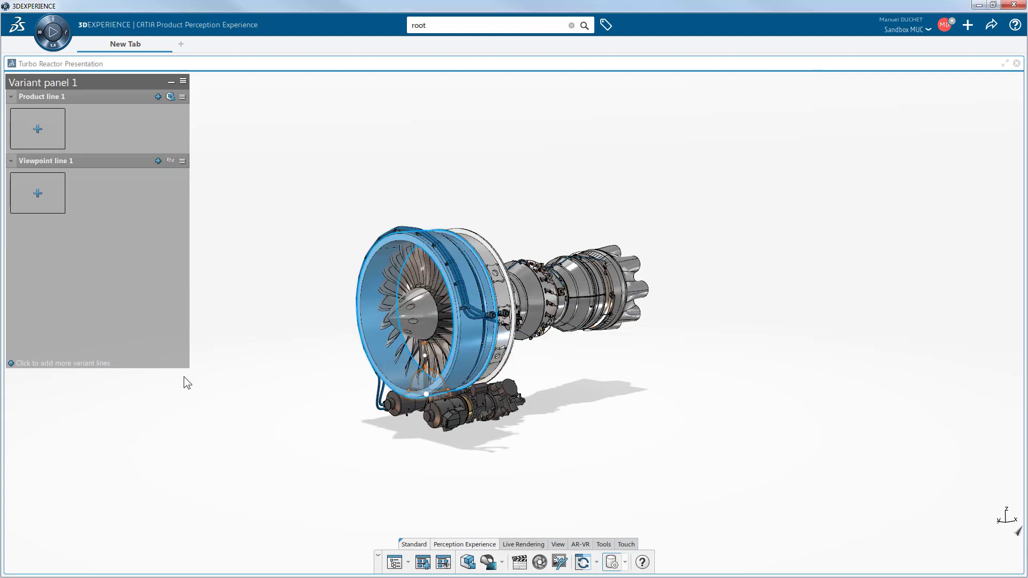
Add a position line to the variant panel and capture the outer fan casing's assembled position as its first variant, Position 1
{"action": "left_click", "coordinate": [12, 364]}
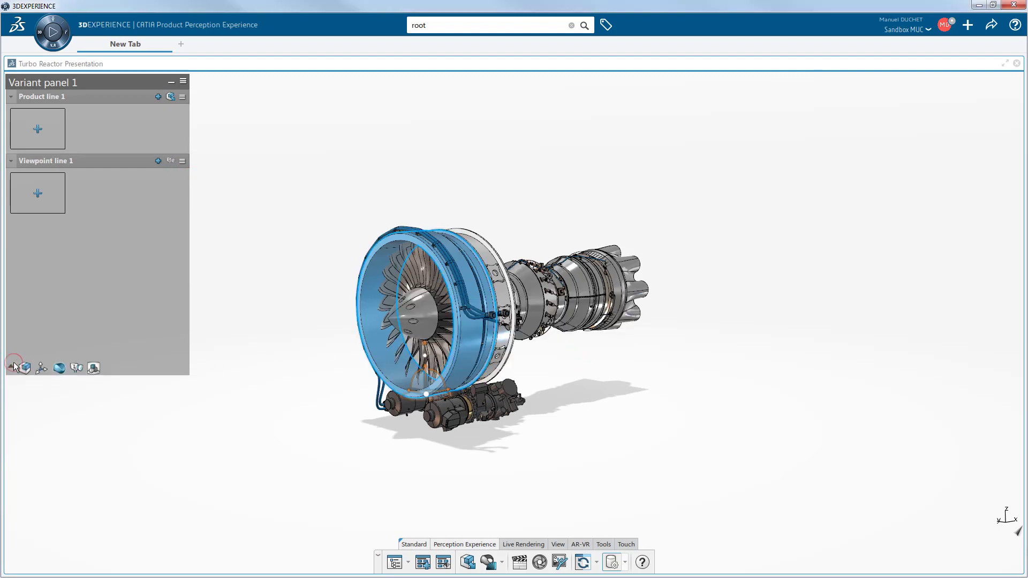
{"action": "left_click", "coordinate": [43, 371]}
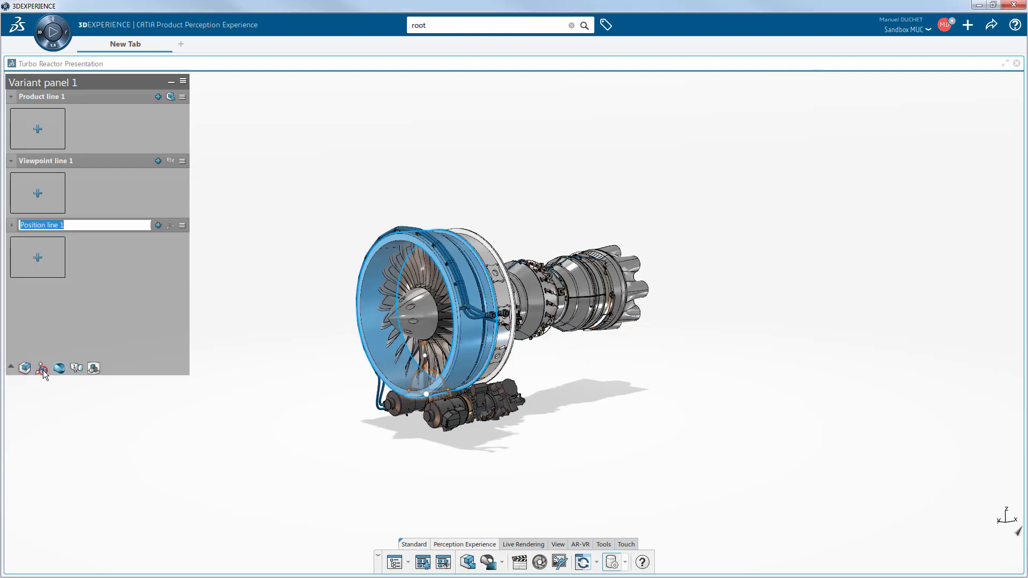
{"action": "left_click", "coordinate": [79, 303]}
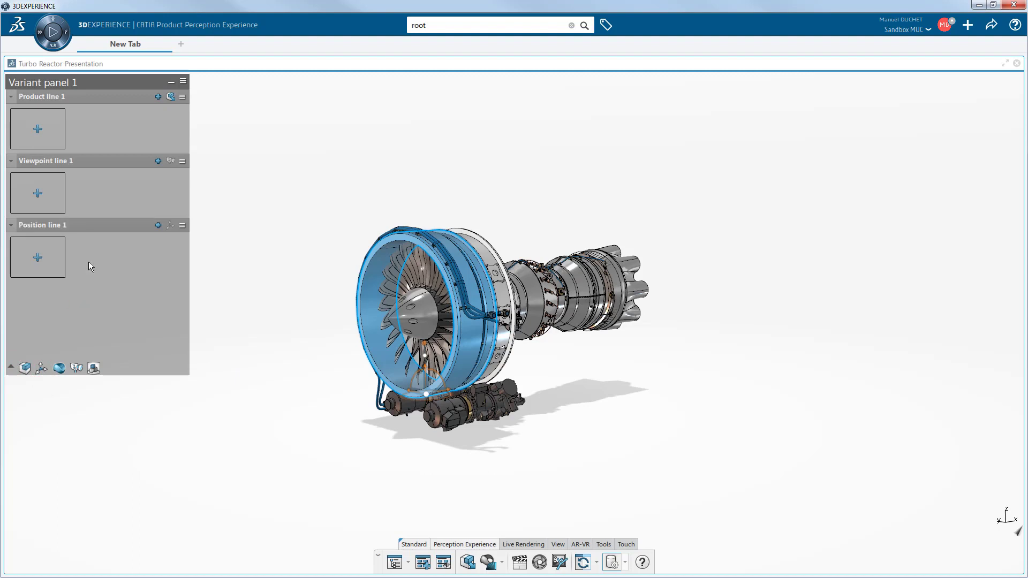
{"action": "left_click", "coordinate": [38, 258]}
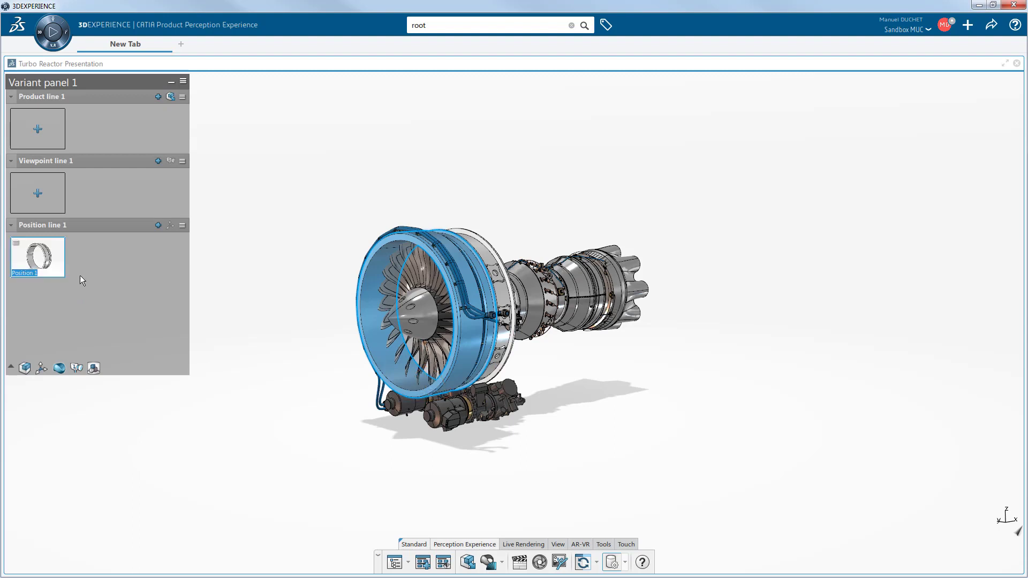
{"action": "left_click", "coordinate": [230, 325]}
Move the outer fan casing forward, clear of the engine, and capture that placement as Position 2 in Position line 1
{"action": "left_click", "coordinate": [473, 349]}
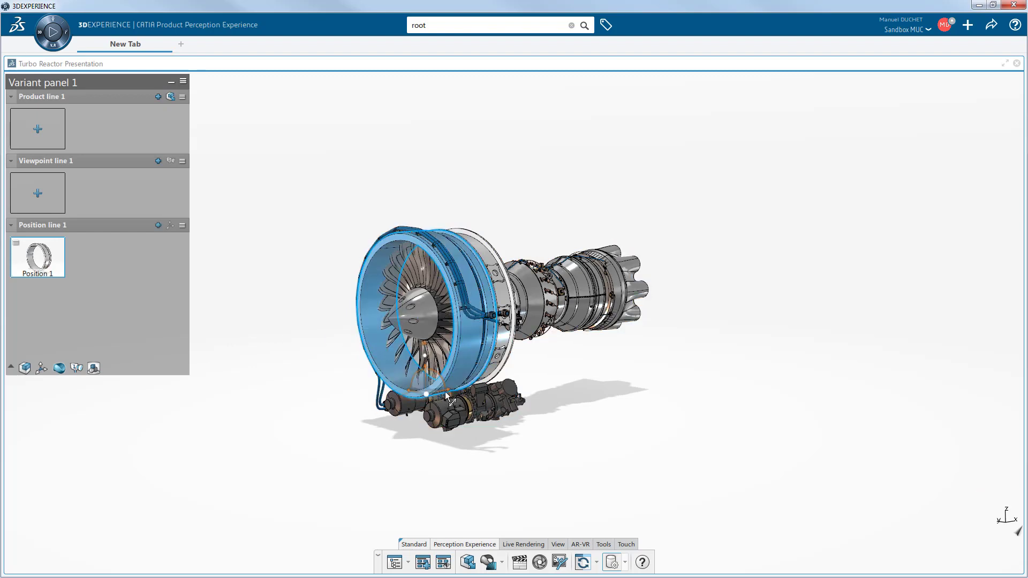
{"action": "left_click_drag", "start_coordinate": [451, 367], "coordinate": [303, 397]}
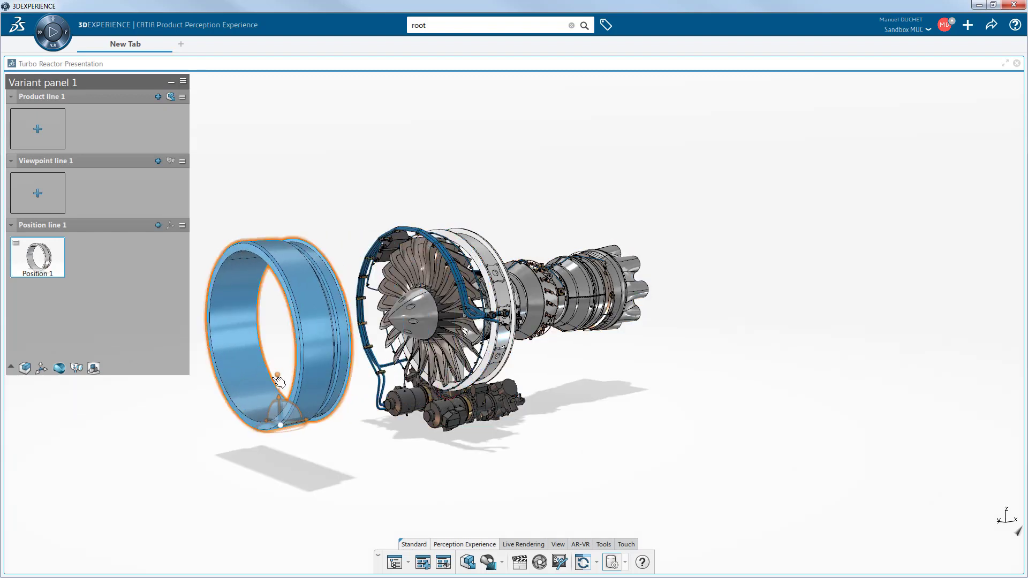
{"action": "left_click", "coordinate": [158, 225]}
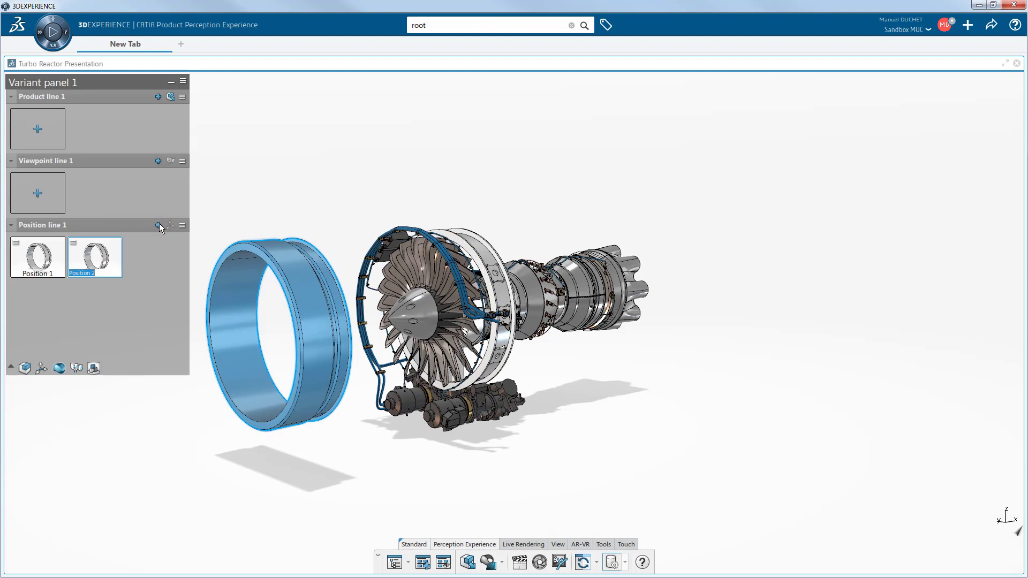
{"action": "left_click", "coordinate": [159, 262]}
Open the Product Perception Experience preferences from the Styling category of 3D Modeling
{"action": "left_click", "coordinate": [945, 25]}
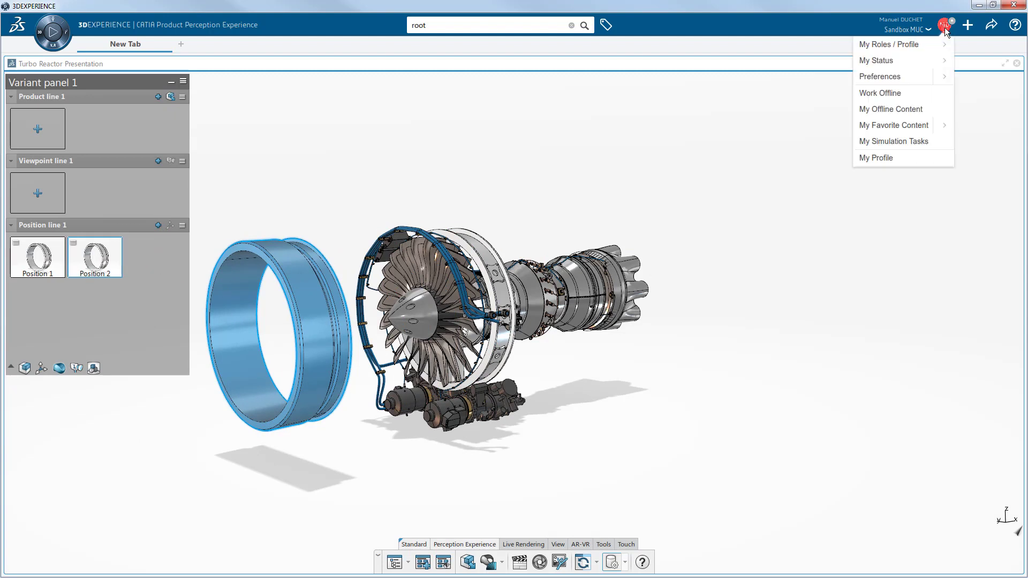
{"action": "left_click", "coordinate": [898, 76]}
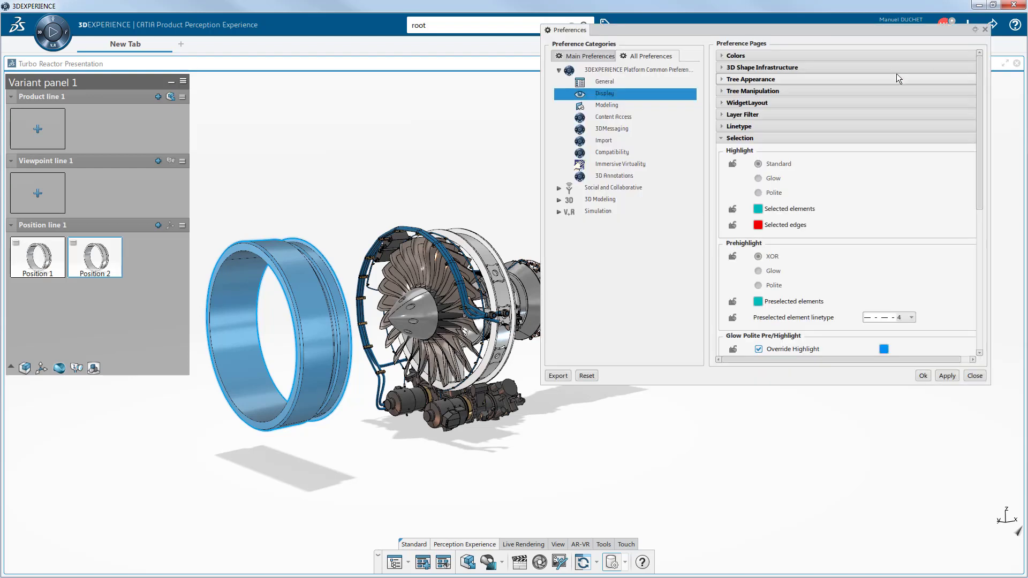
{"action": "left_click", "coordinate": [559, 199]}
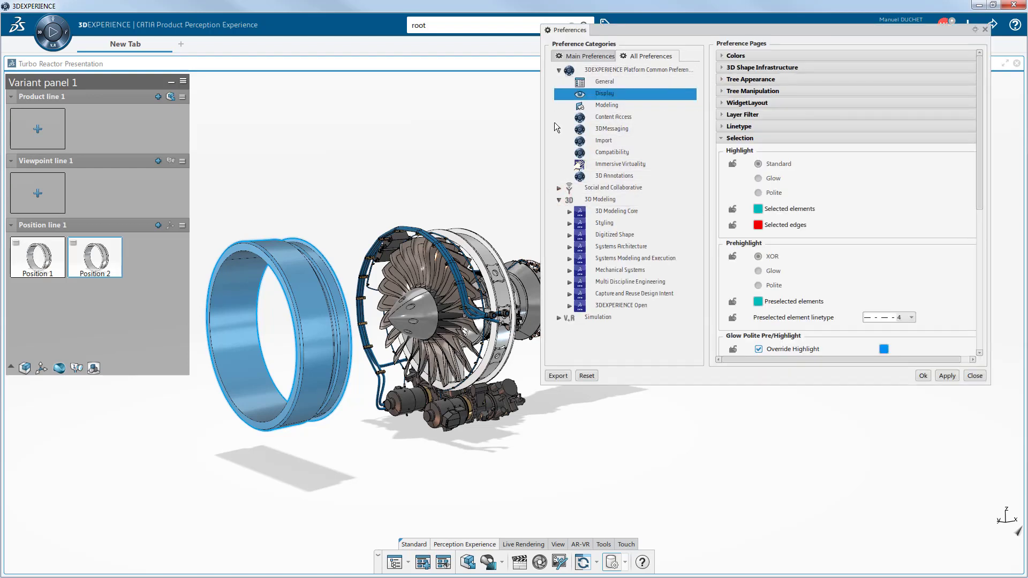
{"action": "left_click", "coordinate": [569, 223]}
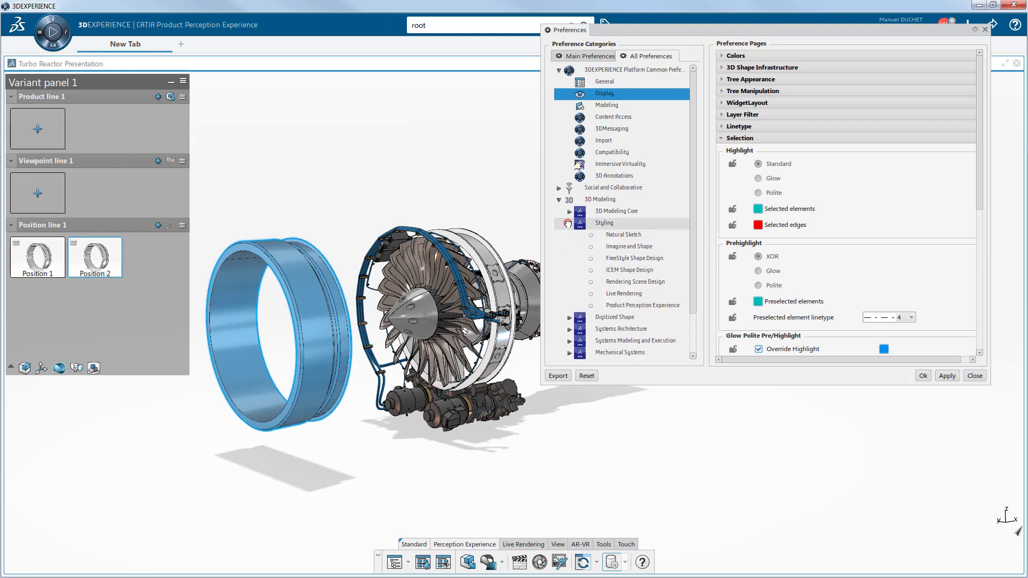
{"action": "left_click", "coordinate": [622, 306]}
Set position thumbnails to Capture all 3D without environment capture for products and positions, and refresh the Position line 1 thumbnails
{"action": "left_click", "coordinate": [829, 113]}
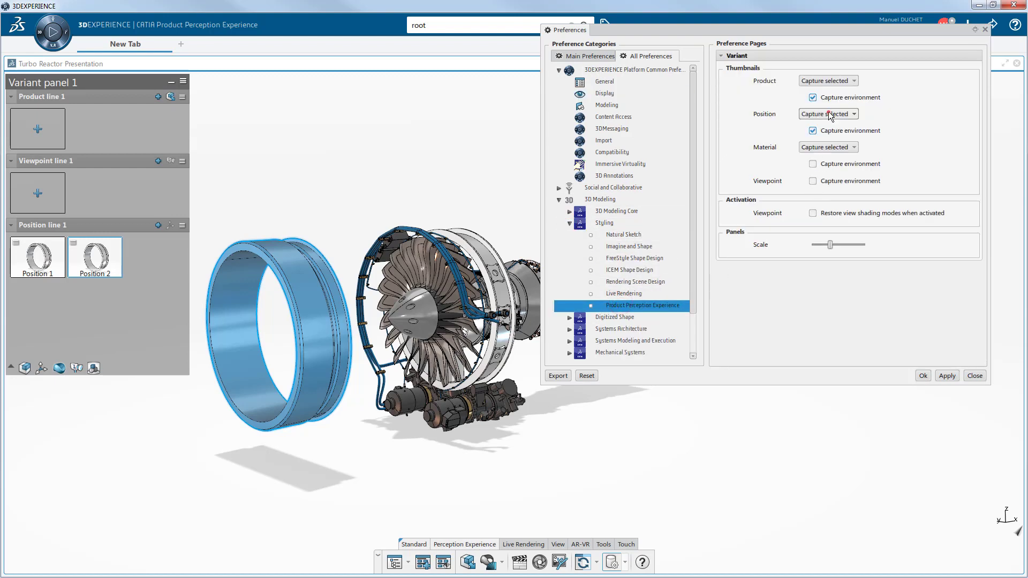
{"action": "left_click", "coordinate": [825, 124]}
{"action": "left_click", "coordinate": [812, 131]}
{"action": "left_click", "coordinate": [813, 96]}
{"action": "left_click", "coordinate": [836, 114]}
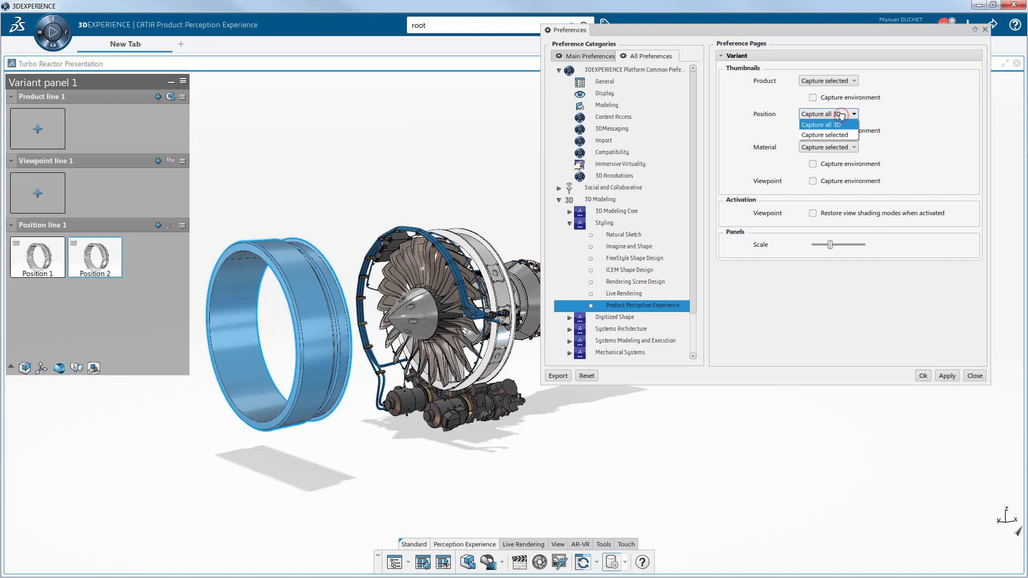
{"action": "left_click", "coordinate": [919, 105]}
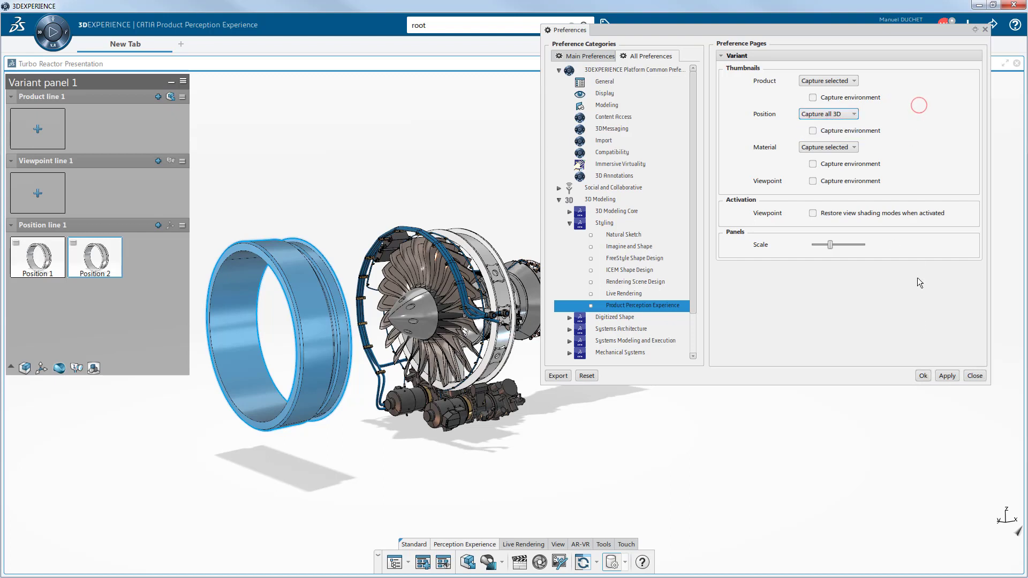
{"action": "left_click", "coordinate": [924, 376]}
{"action": "left_click", "coordinate": [182, 225]}
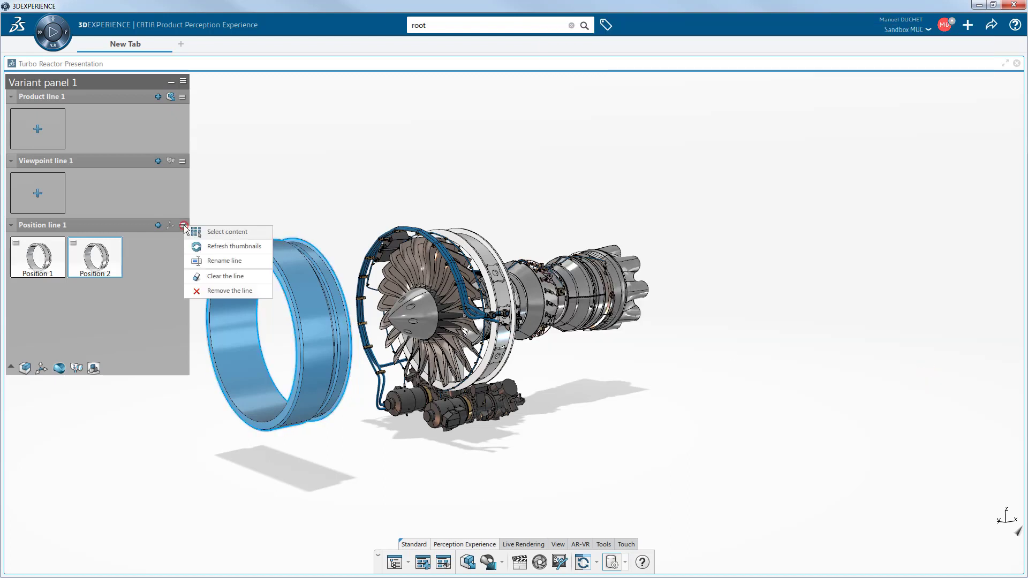
{"action": "left_click", "coordinate": [219, 247]}
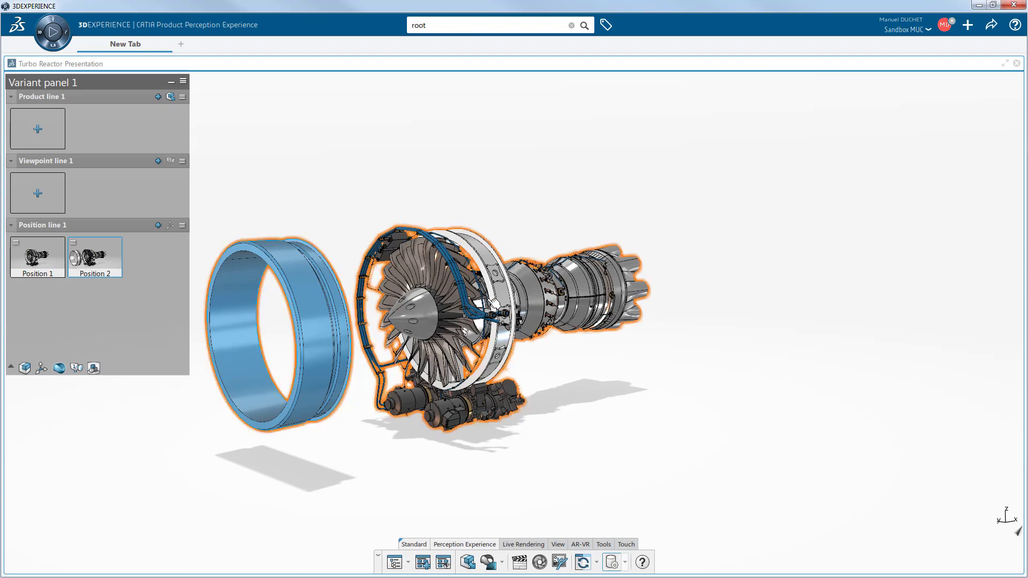
Select the ring-shaped frame subassembly behind the fan in the engine hierarchy and add it to the Position 1 variant
{"action": "left_click", "coordinate": [503, 292]}
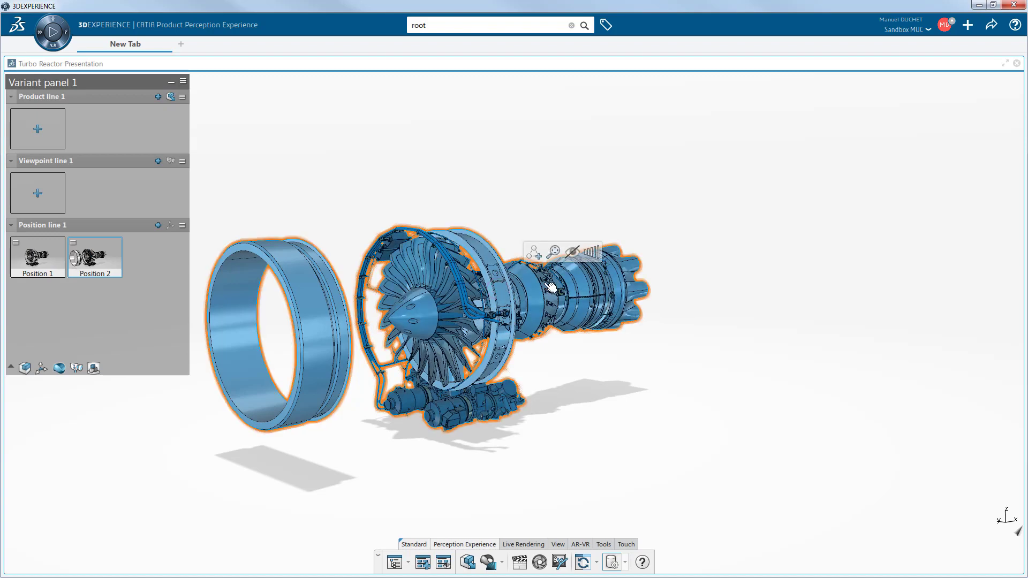
{"action": "left_click", "coordinate": [594, 250]}
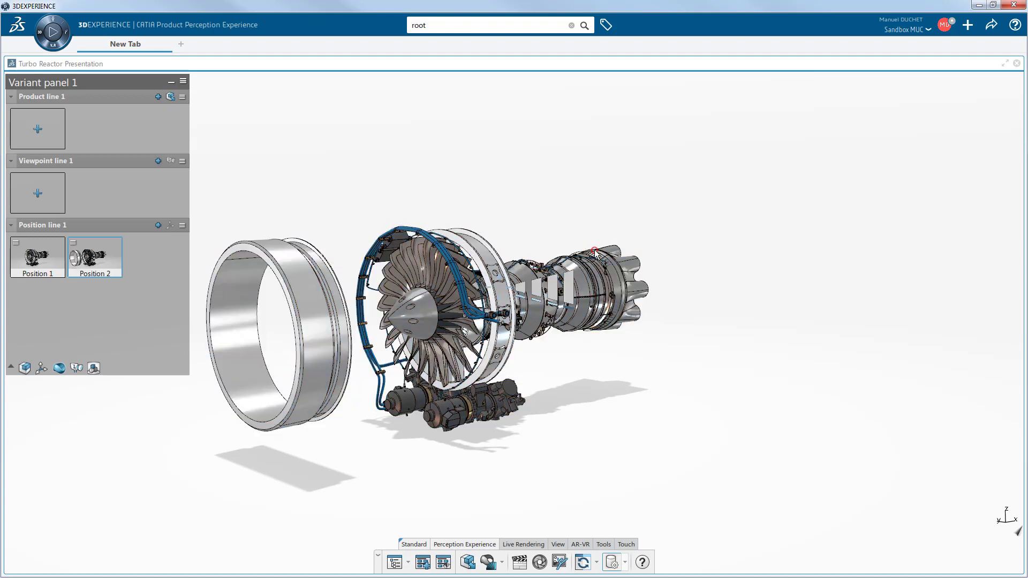
{"action": "left_click", "coordinate": [522, 288]}
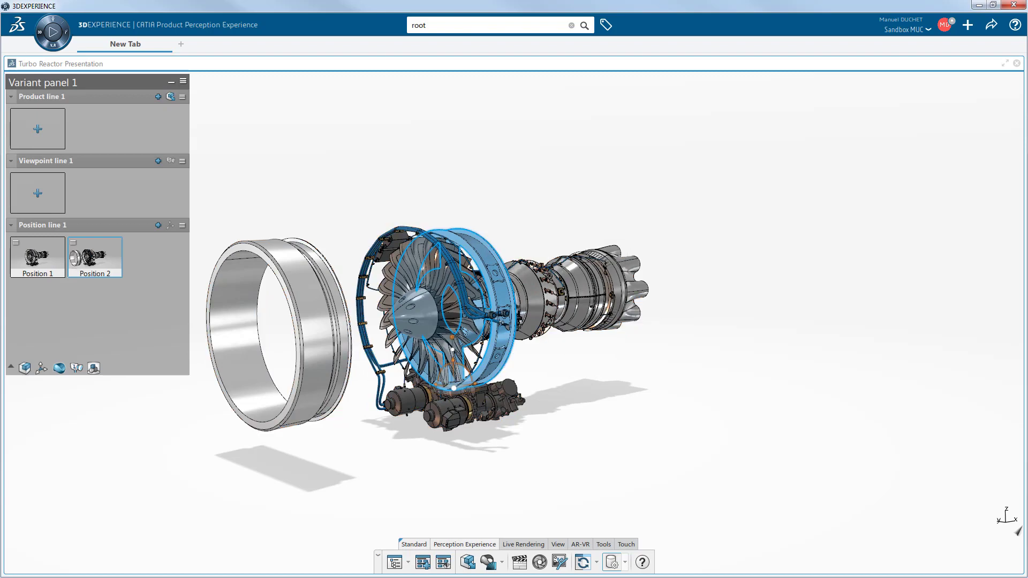
{"action": "left_click", "coordinate": [18, 244]}
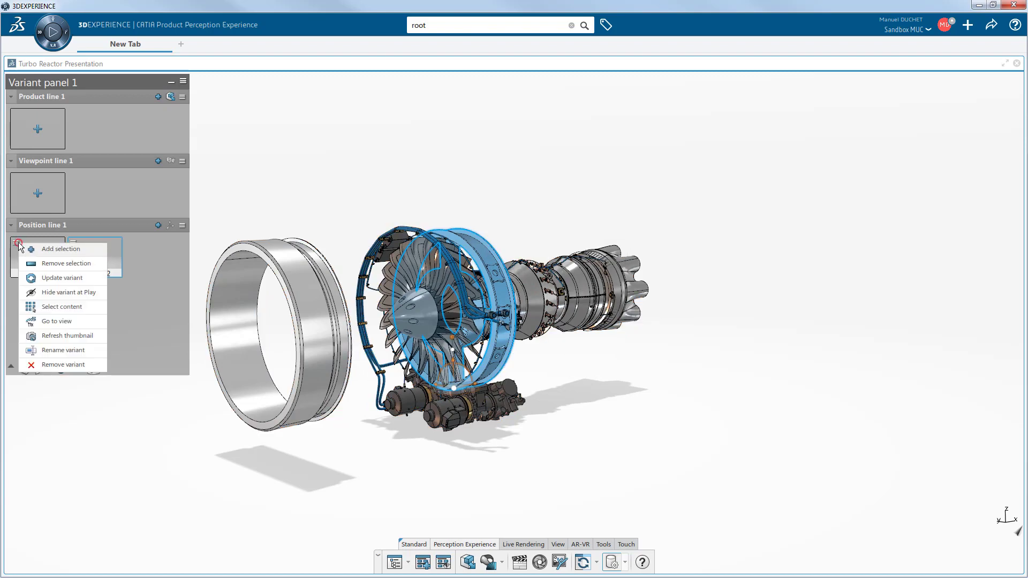
{"action": "left_click", "coordinate": [58, 252]}
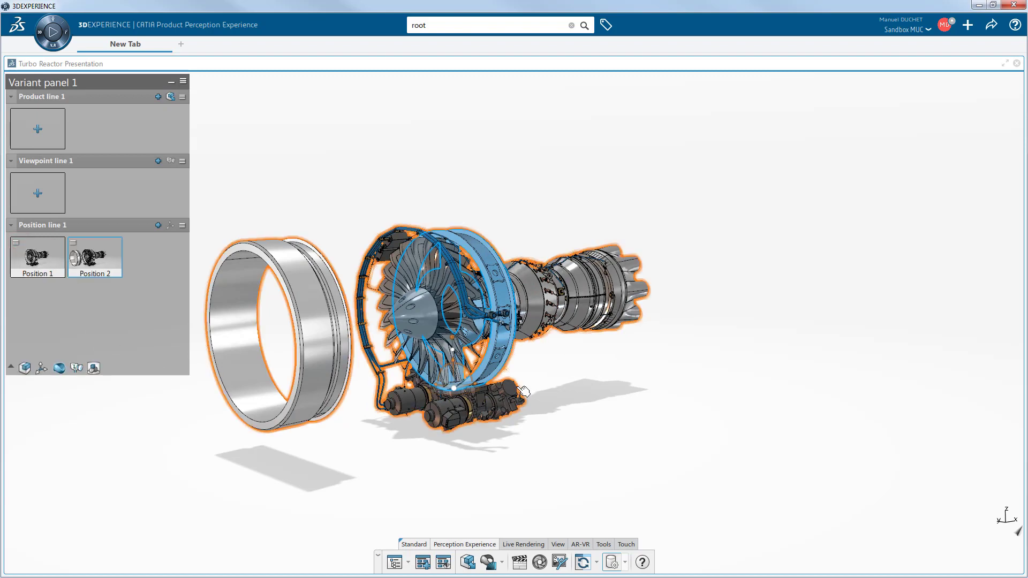
Move the selected ring-shaped frame forward between the outer casing and the fan, and add it to the Position 2 variant
{"action": "left_click_drag", "start_coordinate": [475, 387], "coordinate": [380, 399]}
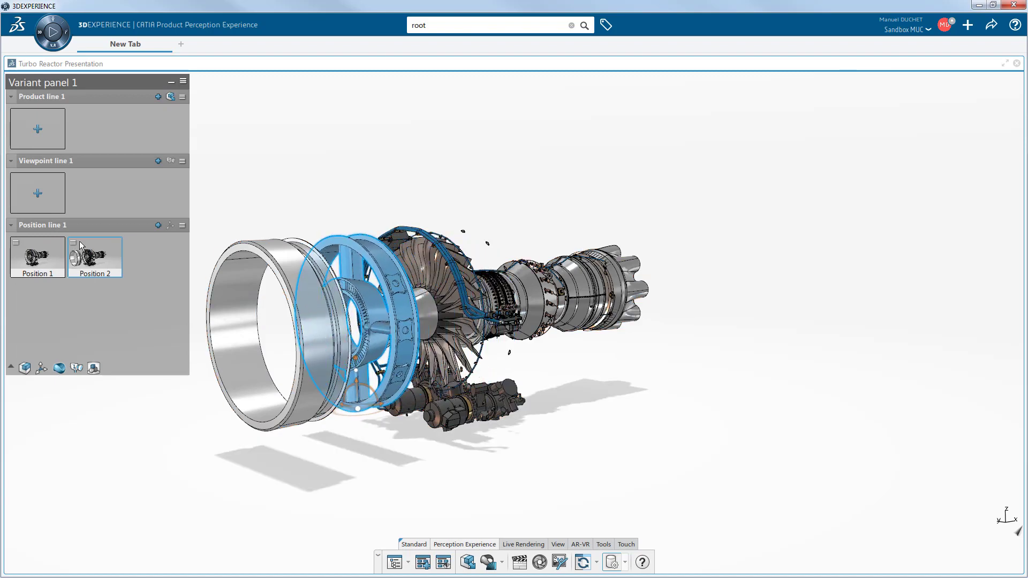
{"action": "left_click", "coordinate": [73, 244]}
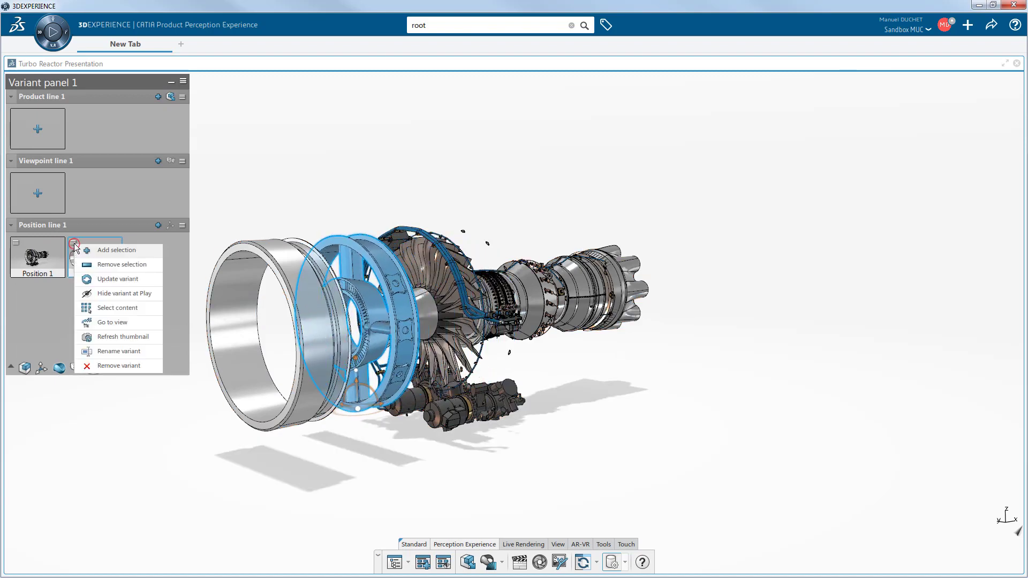
{"action": "left_click", "coordinate": [119, 251]}
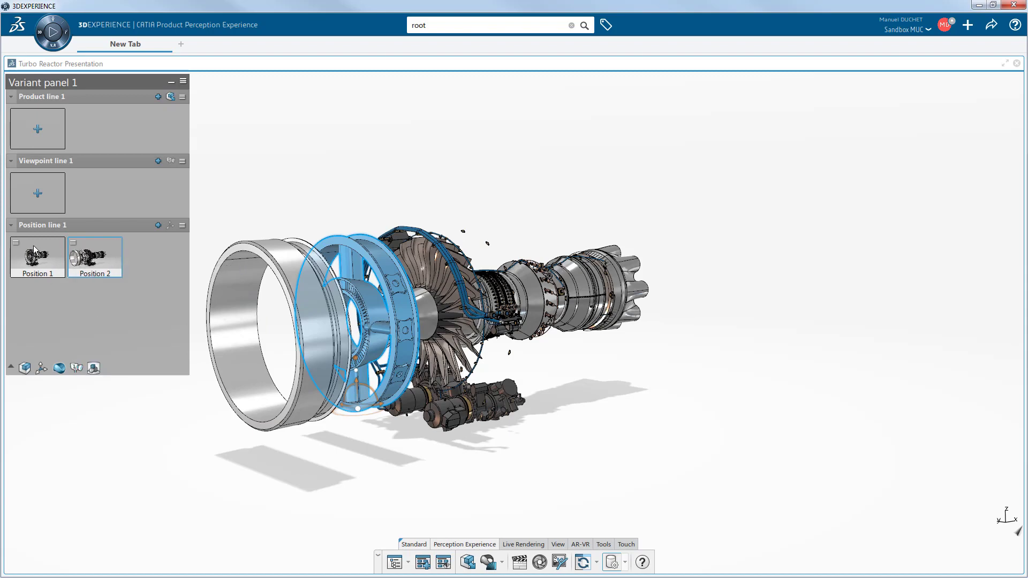
Activate Position 1 and Position 2 in turn to compare them, and refresh the thumbnails of Position line 1 and Position 2
{"action": "left_click", "coordinate": [34, 250]}
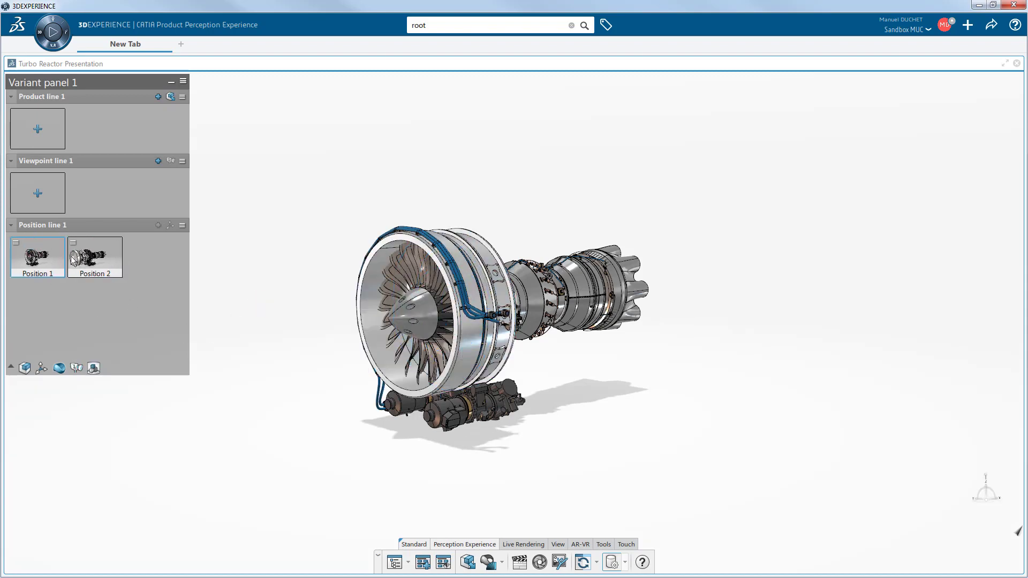
{"action": "left_click", "coordinate": [99, 260]}
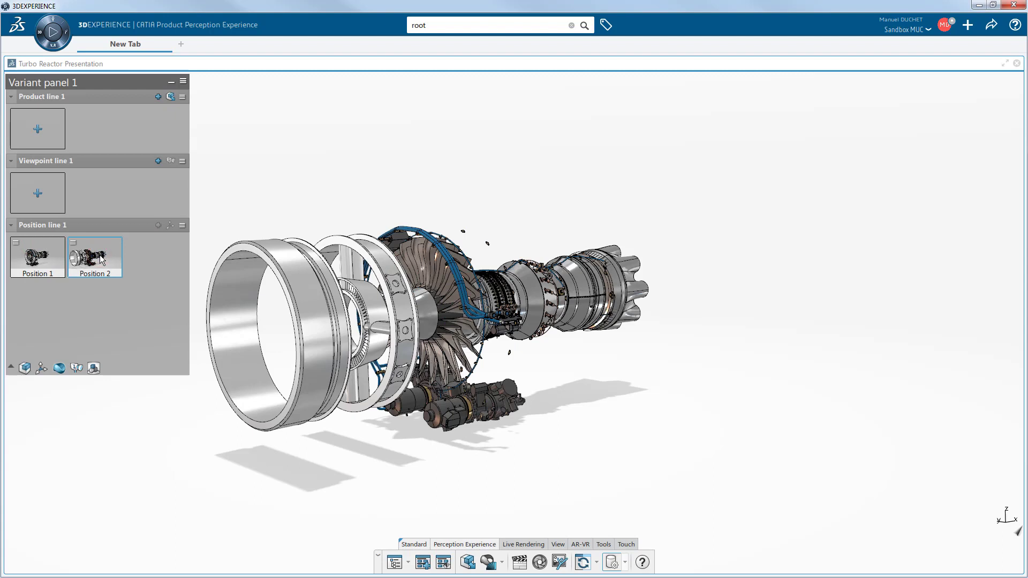
{"action": "left_click", "coordinate": [183, 226]}
{"action": "left_click", "coordinate": [220, 246]}
{"action": "left_click", "coordinate": [75, 243]}
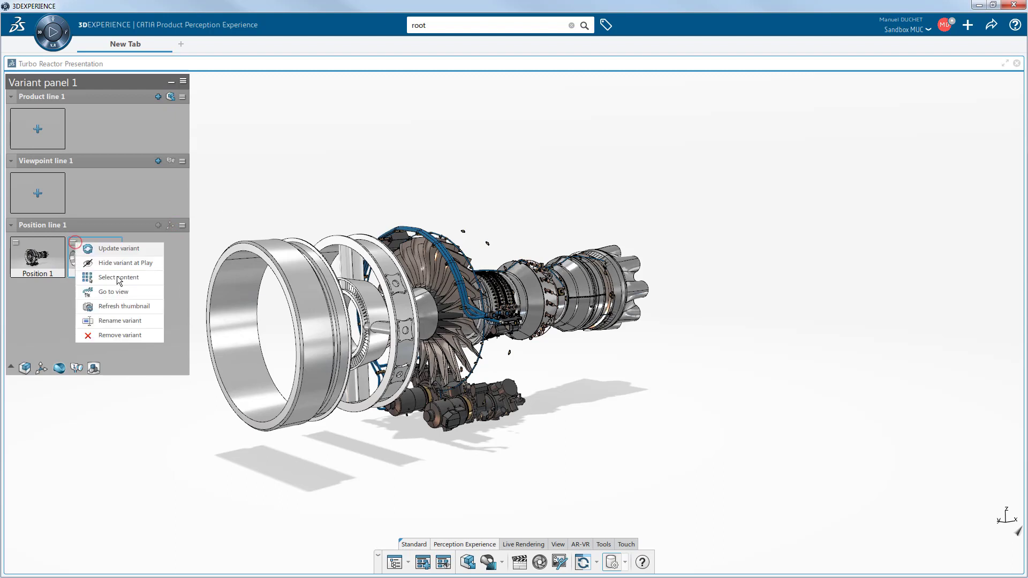
{"action": "left_click", "coordinate": [129, 304]}
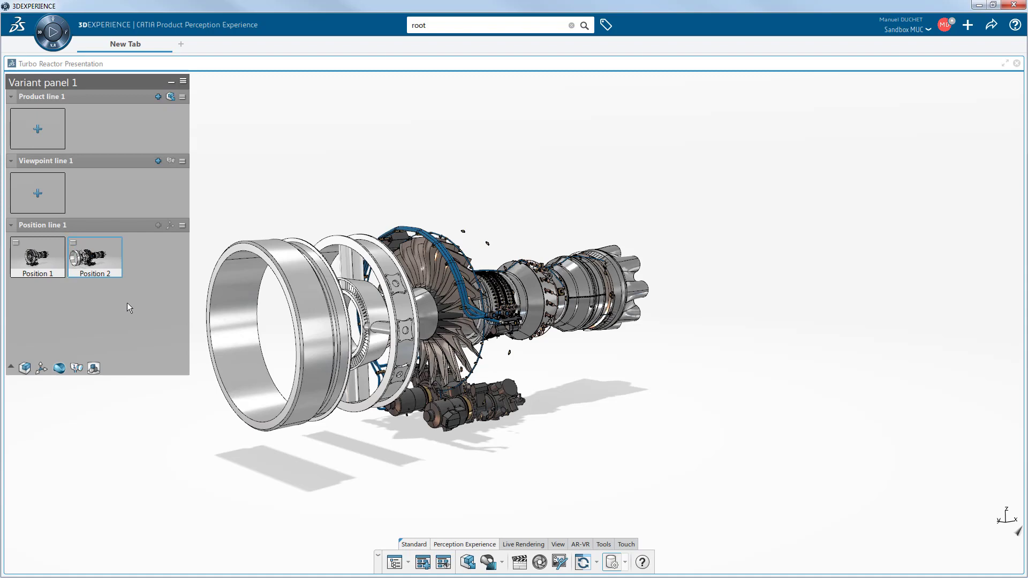
Select the fan subassembly in the engine hierarchy and open its properties
{"action": "left_click", "coordinate": [458, 322]}
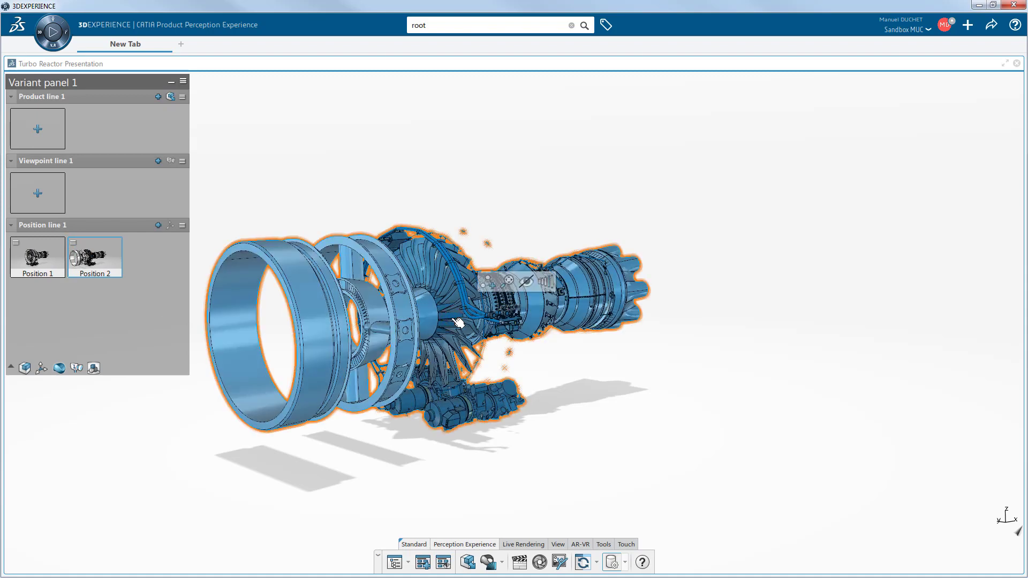
{"action": "left_click", "coordinate": [546, 282]}
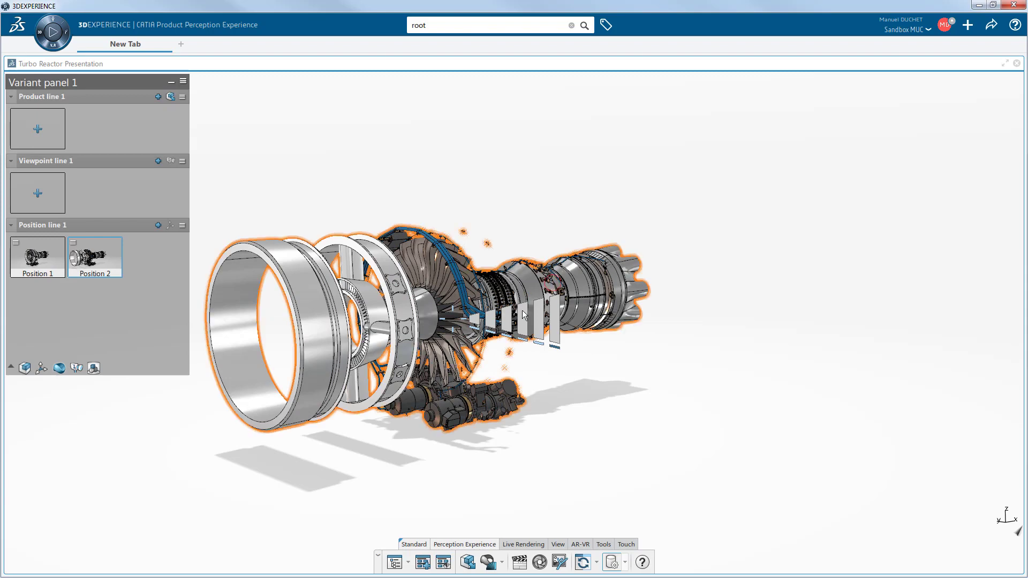
{"action": "left_click", "coordinate": [490, 322]}
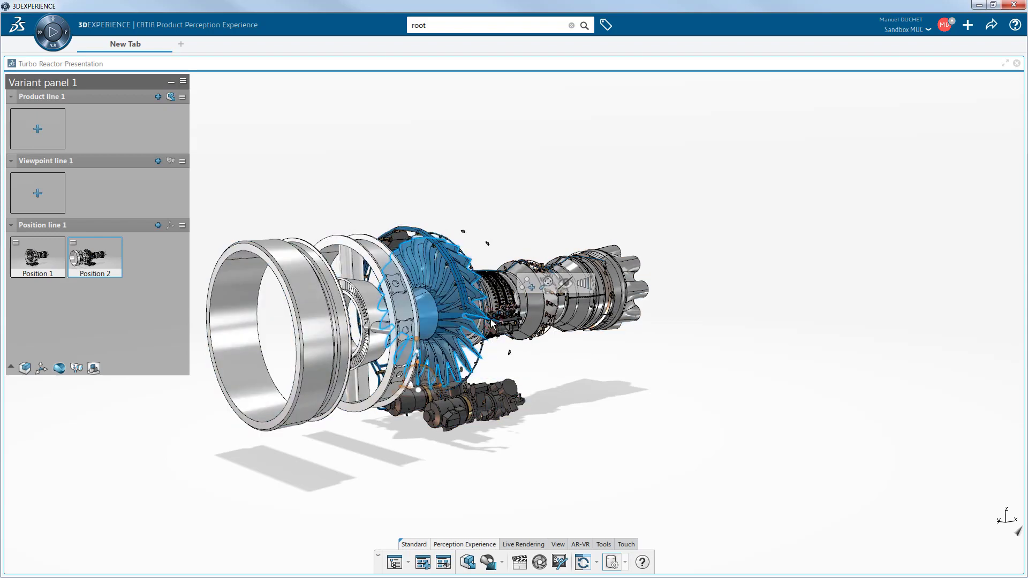
{"action": "right_click", "coordinate": [431, 320]}
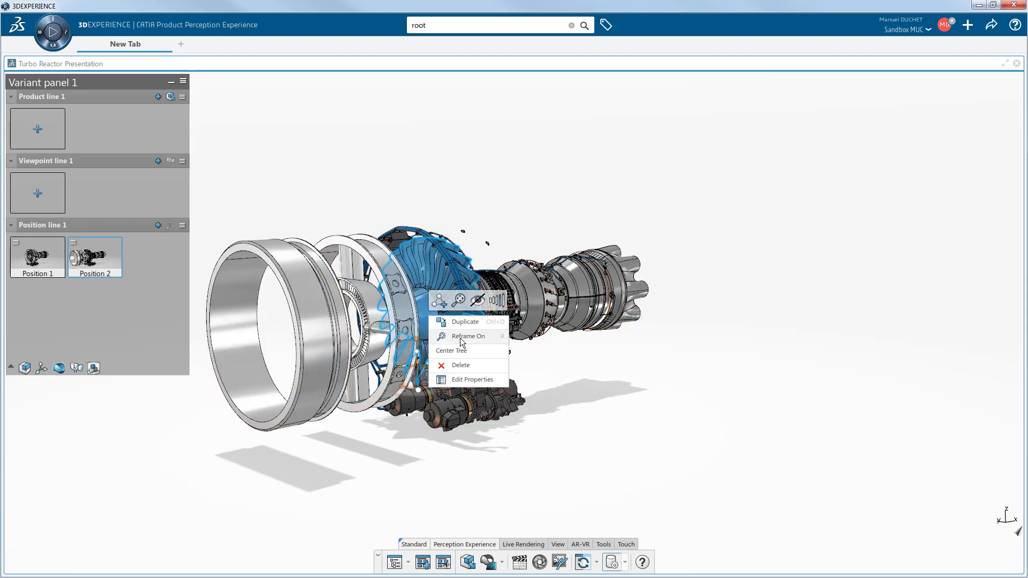
{"action": "left_click", "coordinate": [464, 380]}
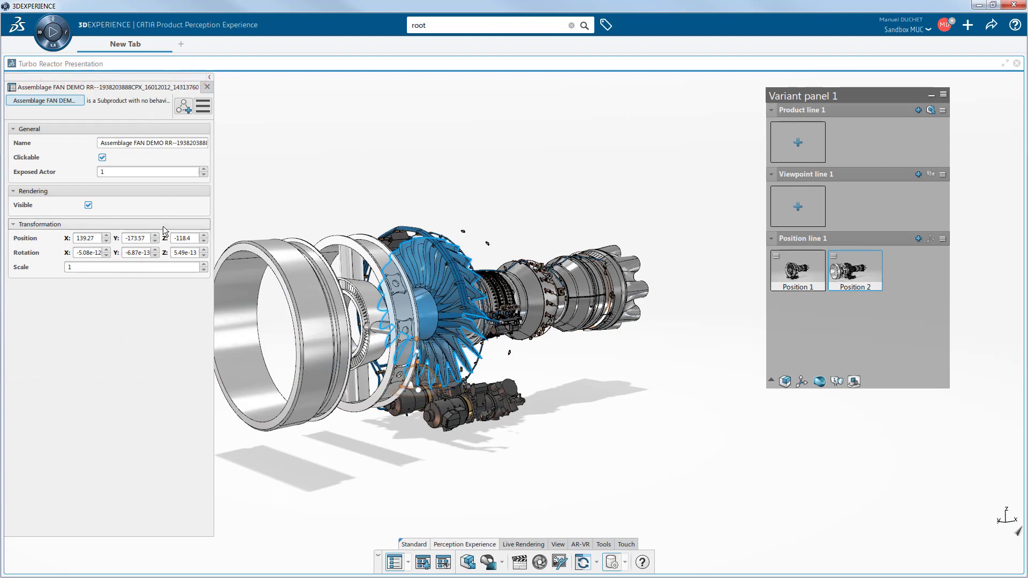
Undock the fan's properties panel and resize it so the general, rendering and transformation settings fit
{"action": "left_click_drag", "start_coordinate": [213, 191], "coordinate": [99, 190]}
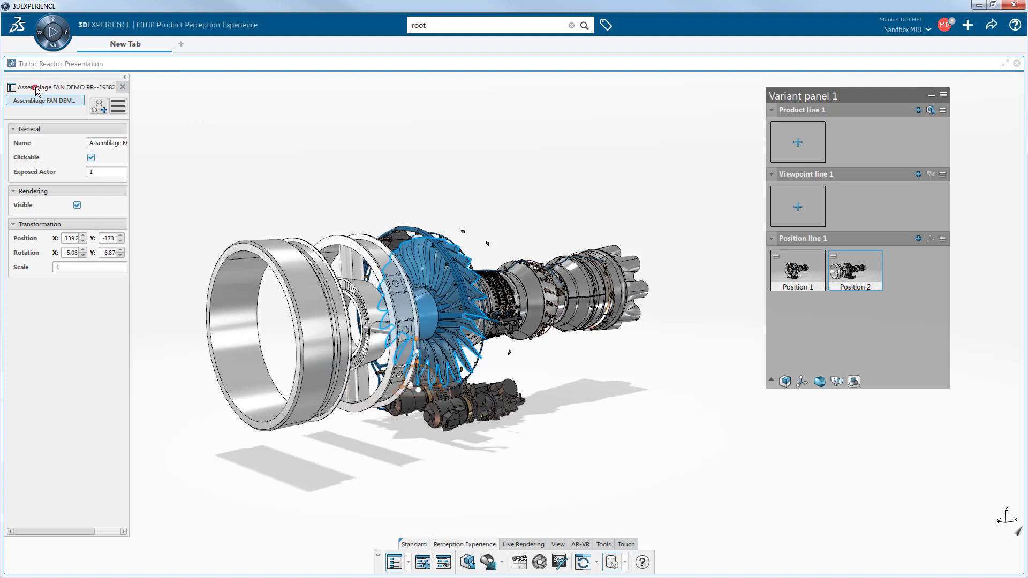
{"action": "mouse_move", "coordinate": [36, 91]}
{"action": "left_mouse_down"}
{"action": "mouse_move", "coordinate": [166, 93]}
{"action": "mouse_move", "coordinate": [41, 99]}
{"action": "mouse_move", "coordinate": [50, 88]}
{"action": "mouse_move", "coordinate": [38, 81]}
{"action": "left_mouse_up"}
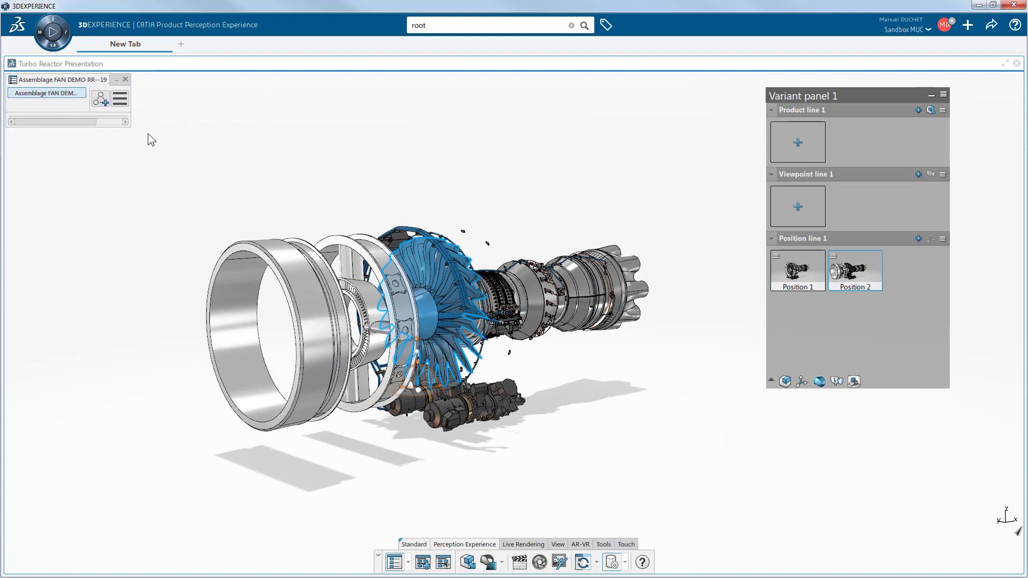
{"action": "left_click_drag", "start_coordinate": [130, 126], "coordinate": [199, 299]}
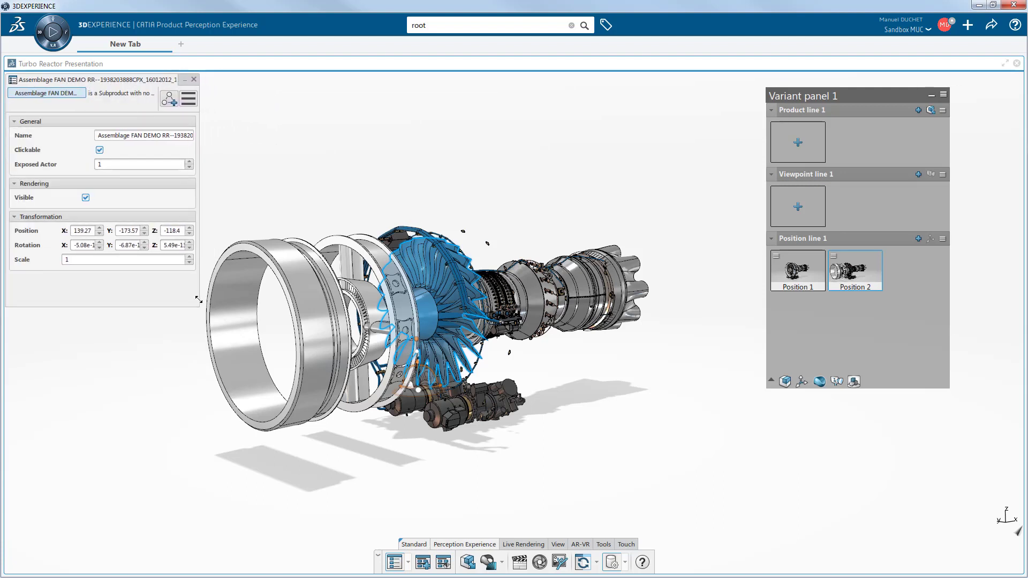
Add the Rotate behavior from the behavior library to the fan subassembly
{"action": "left_click", "coordinate": [170, 98]}
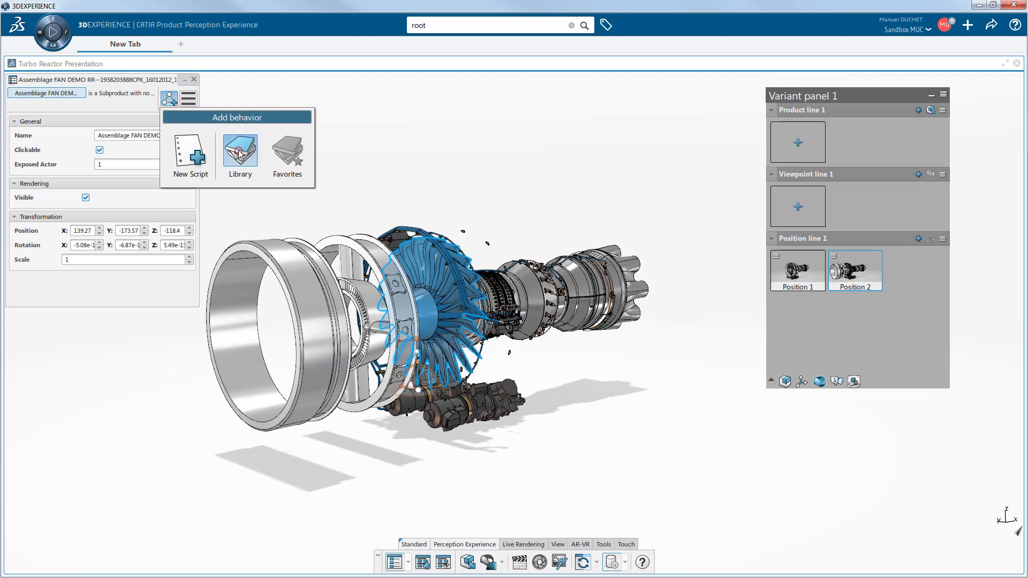
{"action": "left_click", "coordinate": [239, 152]}
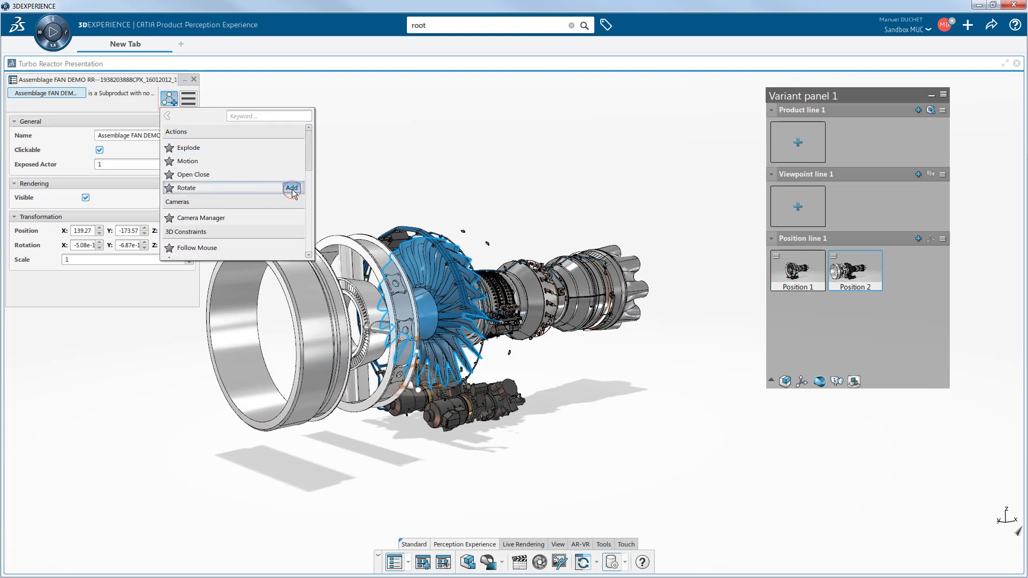
{"action": "left_click", "coordinate": [291, 189]}
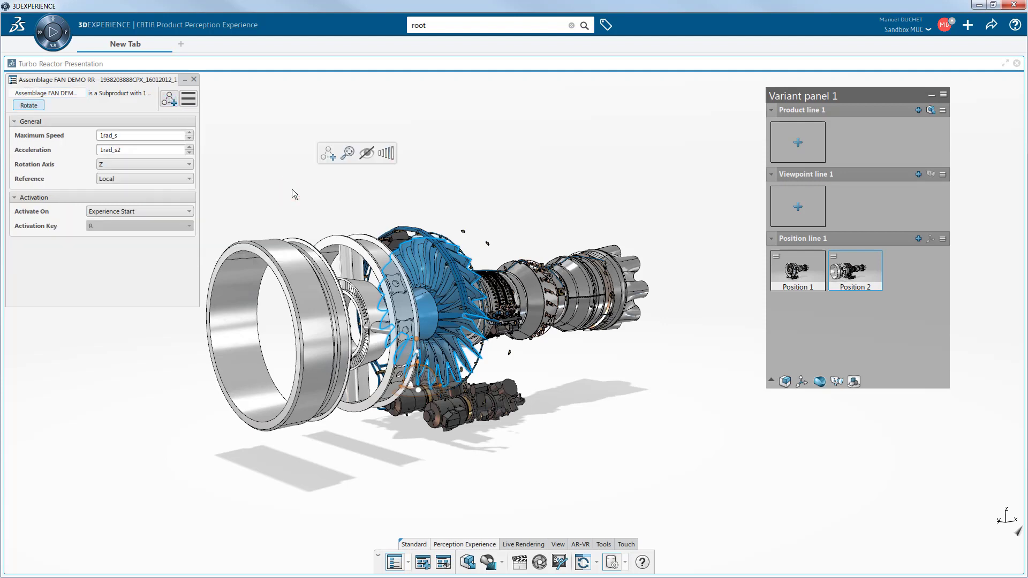
Set the fan's Rotate behavior to rotation axis X with activation on Mouse Clicked, and close its properties
{"action": "left_click", "coordinate": [125, 165]}
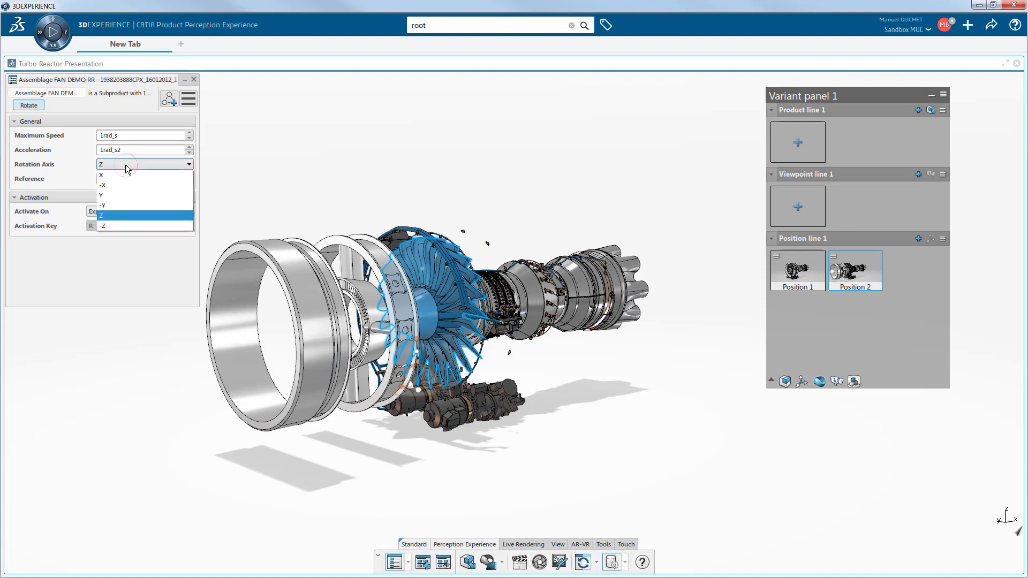
{"action": "left_click", "coordinate": [115, 176]}
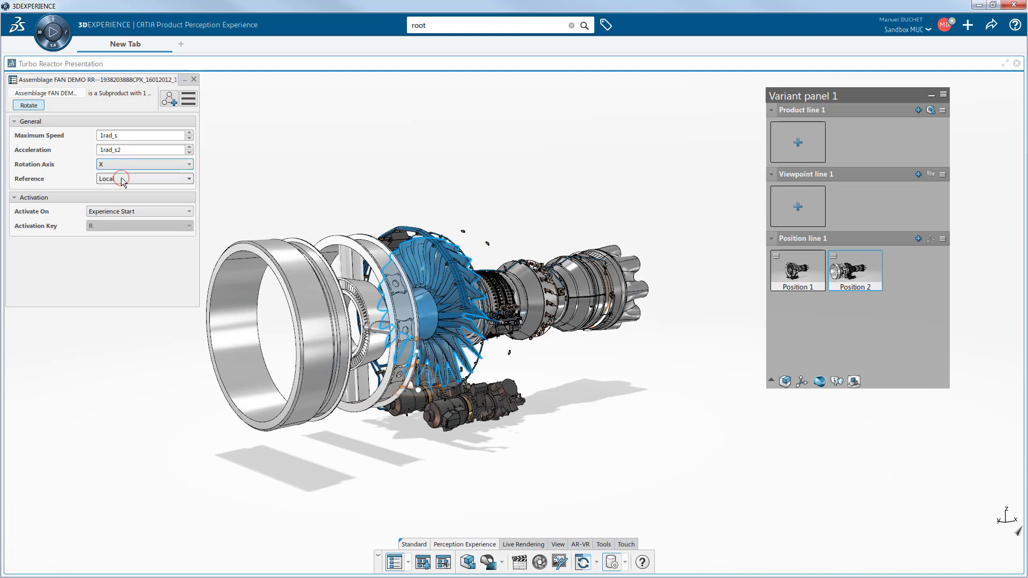
{"action": "left_click", "coordinate": [122, 211]}
{"action": "left_click", "coordinate": [123, 221]}
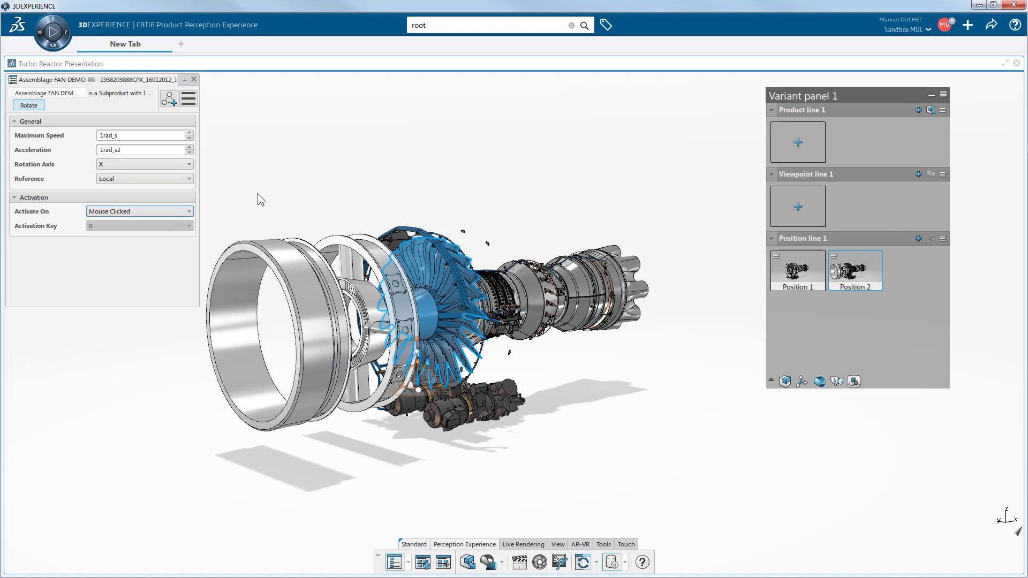
{"action": "left_click", "coordinate": [259, 141]}
{"action": "left_click", "coordinate": [195, 79]}
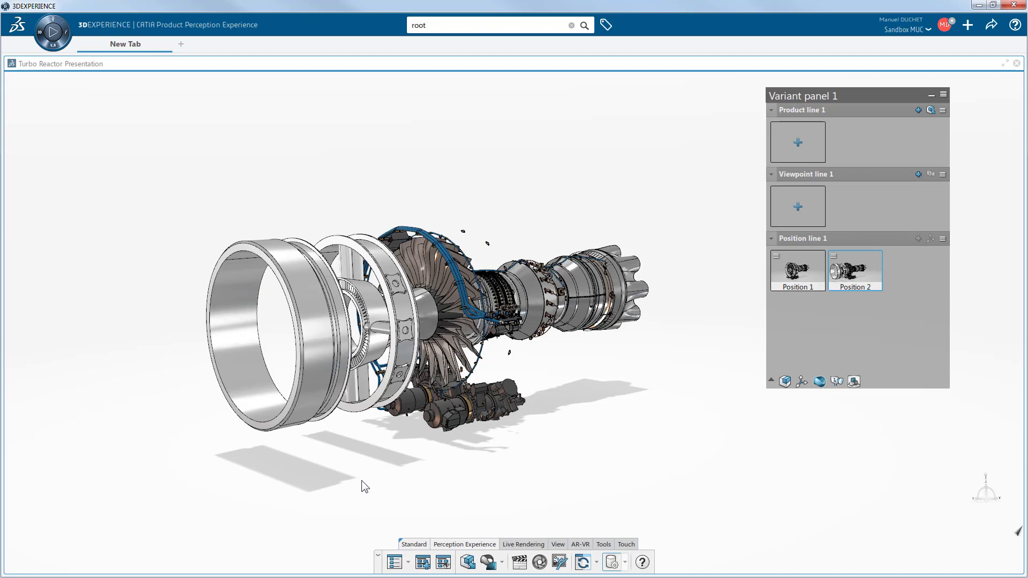
Activate Position 1 and capture the view of the assembled engine as Viewpoint 1
{"action": "left_click", "coordinate": [800, 270]}
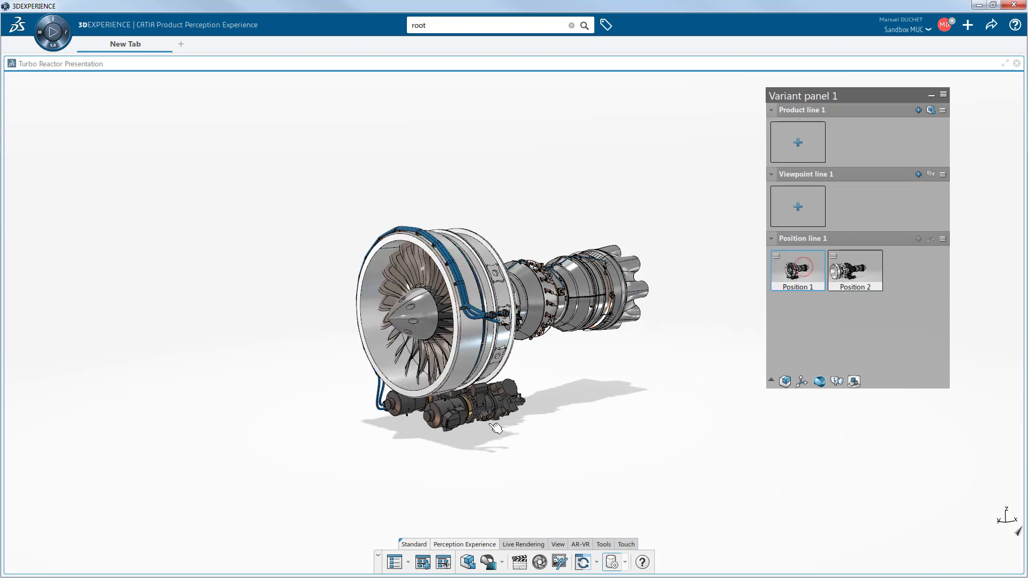
{"action": "left_click", "coordinate": [268, 451]}
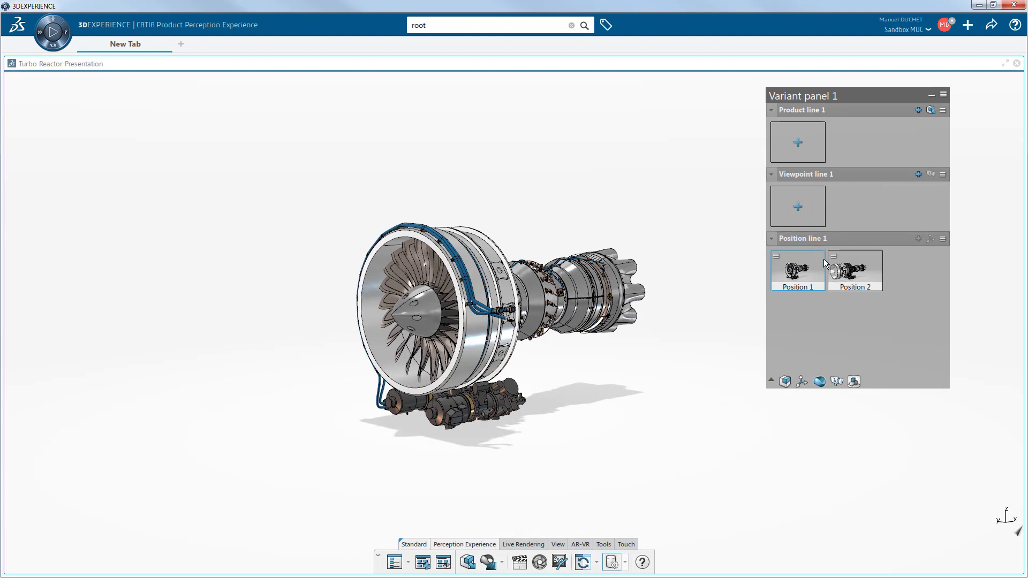
{"action": "left_click", "coordinate": [798, 206]}
{"action": "left_click", "coordinate": [859, 216]}
Activate Position 2 and capture a closer side view of the exploded engine as Viewpoint 2
{"action": "left_click", "coordinate": [863, 268]}
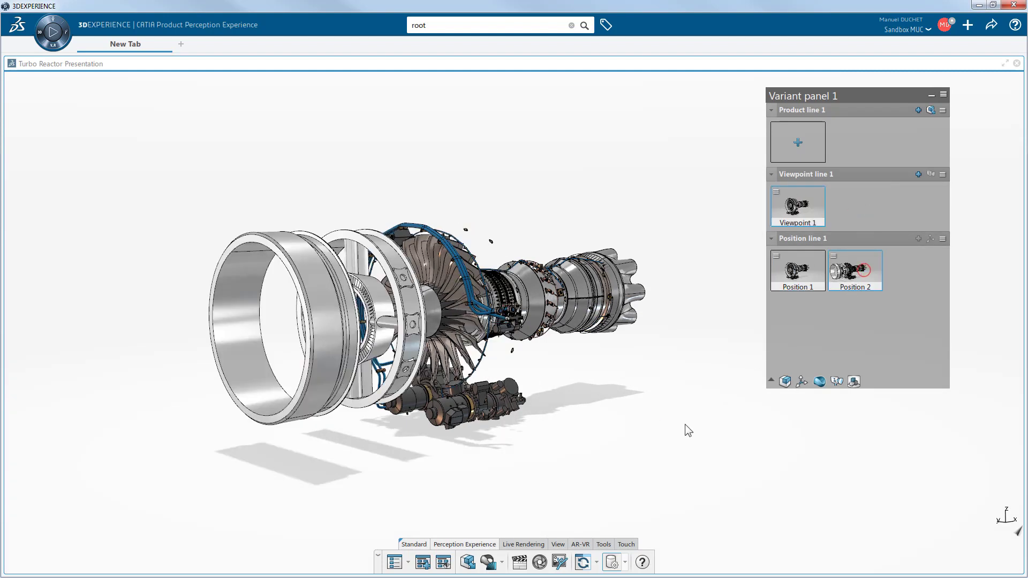
{"action": "left_click", "coordinate": [706, 446]}
{"action": "middle_click_drag", "start_coordinate": [696, 401], "coordinate": [683, 449]}
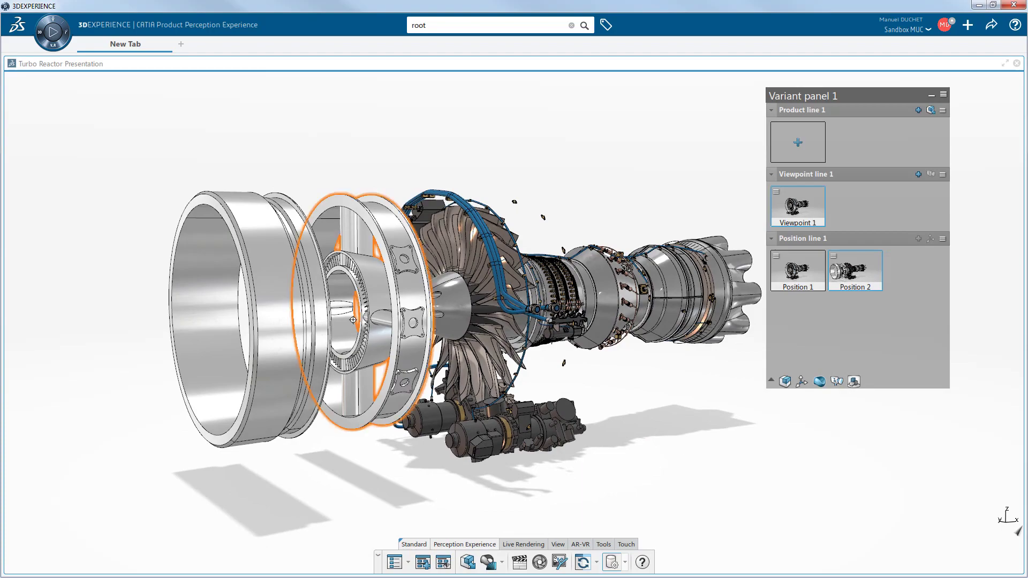
{"action": "middle_click_drag", "start_coordinate": [354, 323], "coordinate": [321, 303]}
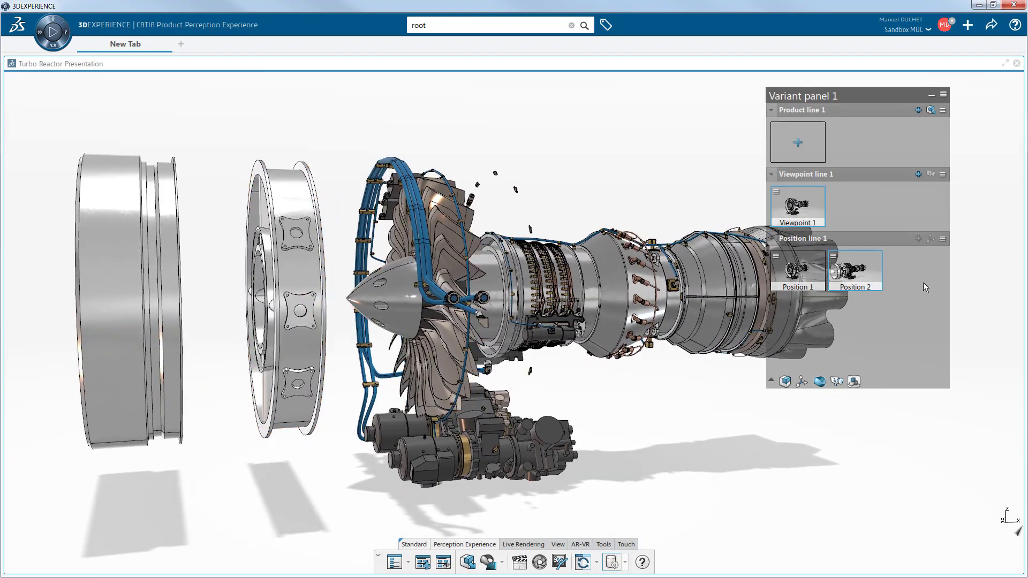
{"action": "left_click", "coordinate": [918, 174]}
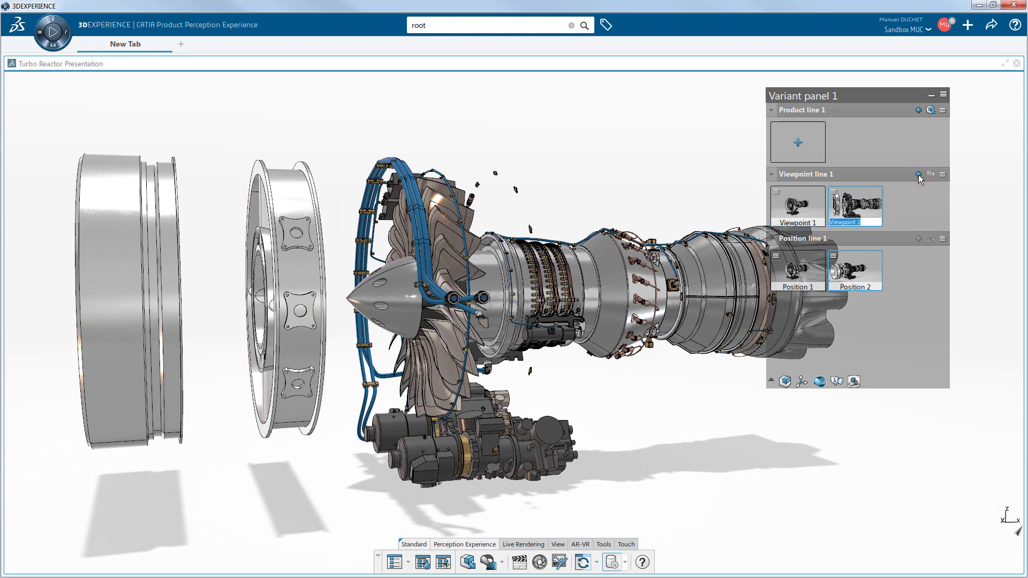
Remove the empty Product line 1 from the variant panel, collapse the variant line choices and shorten the panel
{"action": "left_click", "coordinate": [944, 110]}
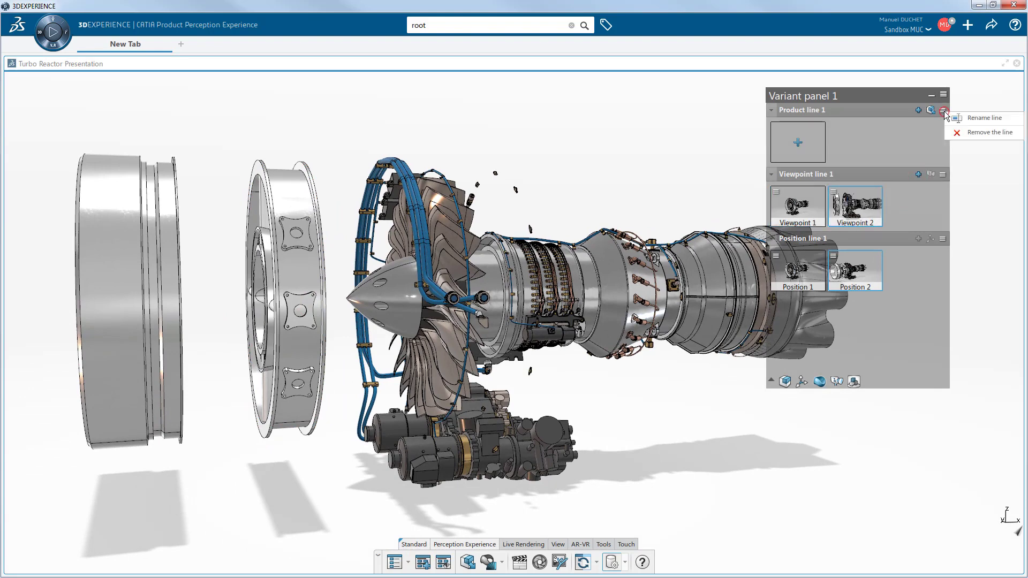
{"action": "left_click", "coordinate": [965, 133]}
{"action": "left_click", "coordinate": [566, 356]}
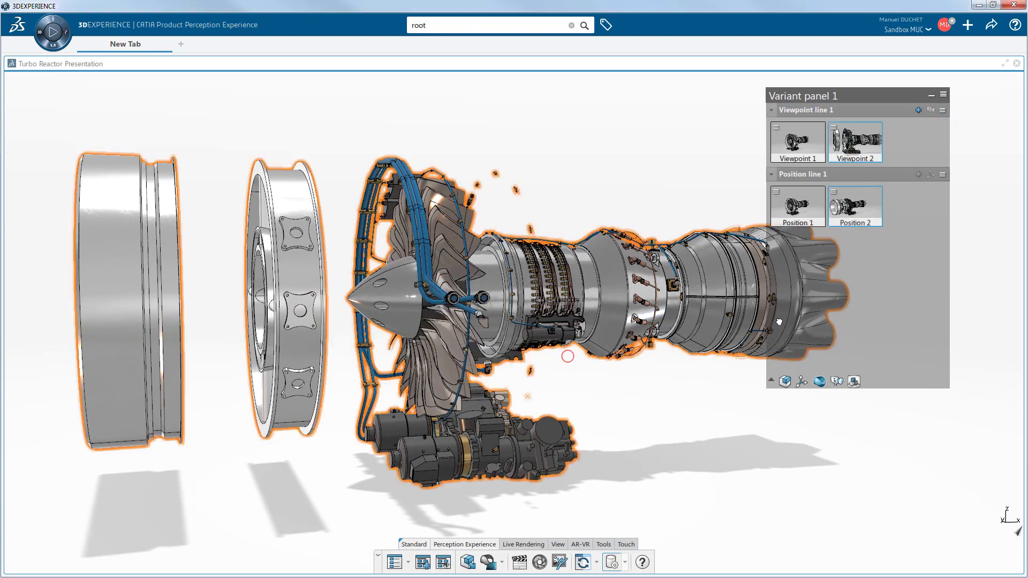
{"action": "left_click", "coordinate": [773, 379]}
{"action": "left_click_drag", "start_coordinate": [886, 382], "coordinate": [889, 251]}
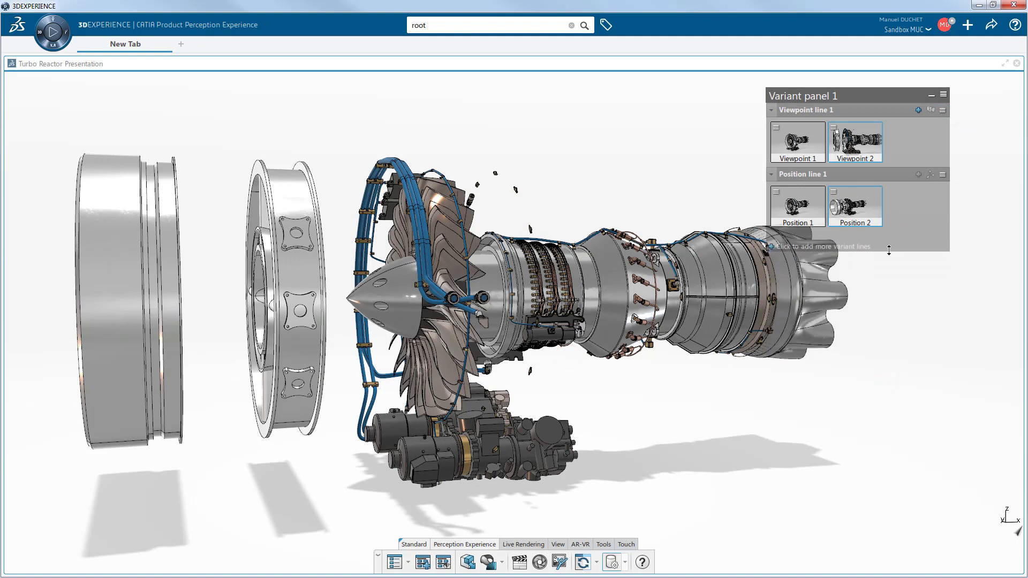
Activate Viewpoint 1 and Position 1, and move the variant panel into the corner of the 3D view
{"action": "left_click", "coordinate": [810, 143]}
{"action": "left_click", "coordinate": [802, 197]}
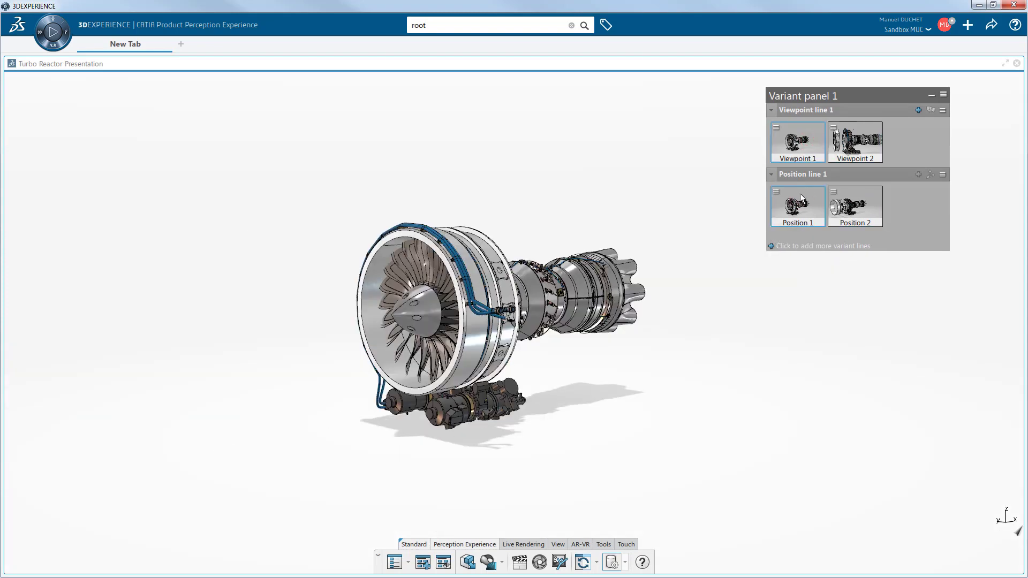
{"action": "left_click_drag", "start_coordinate": [852, 95], "coordinate": [918, 85]}
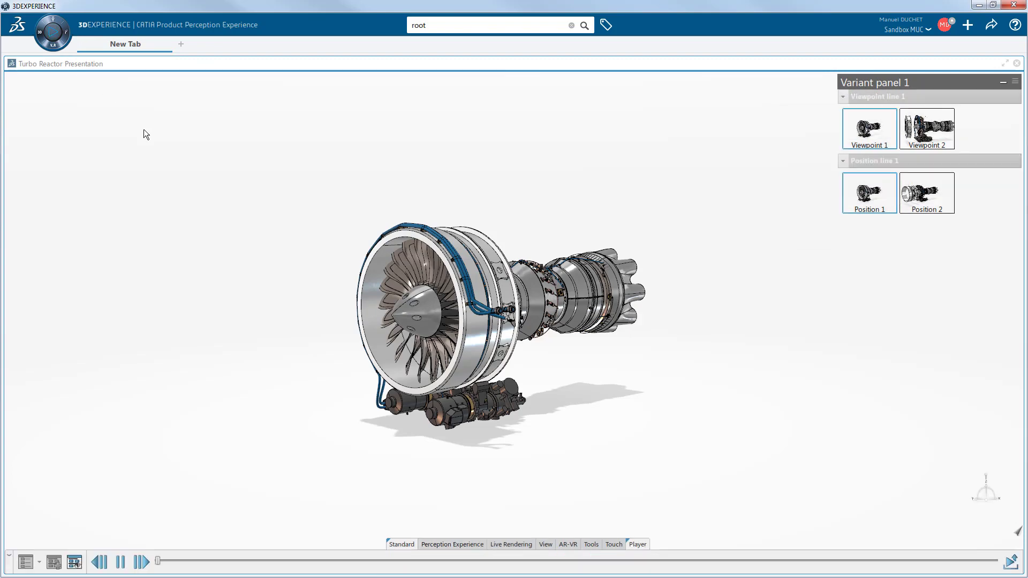
In the playing experience, test Viewpoint 2 with Position 2, orbit around the exploded engine, and return to Position 1 and Viewpoint 1
{"action": "left_click", "coordinate": [935, 129]}
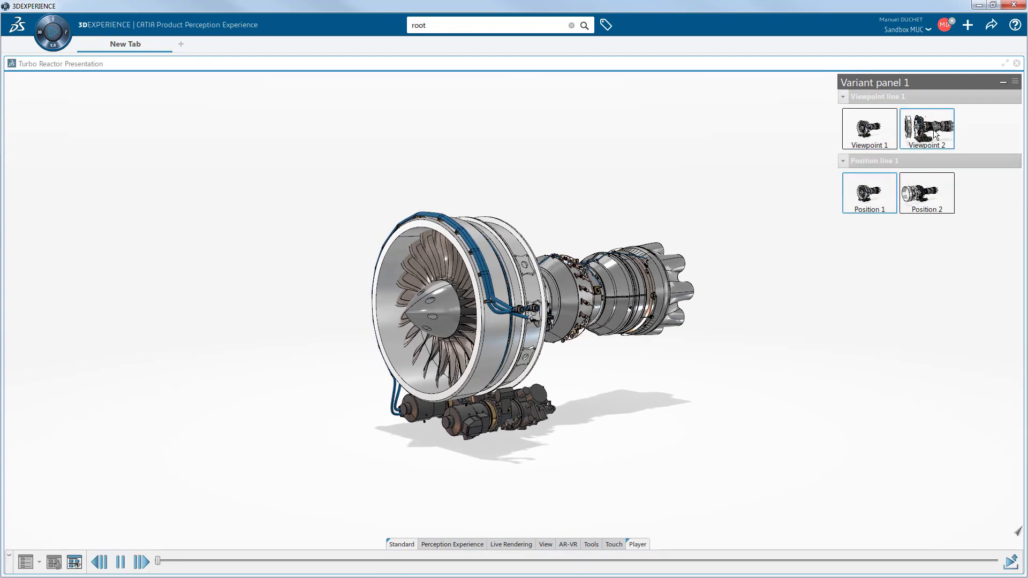
{"action": "left_click", "coordinate": [935, 194]}
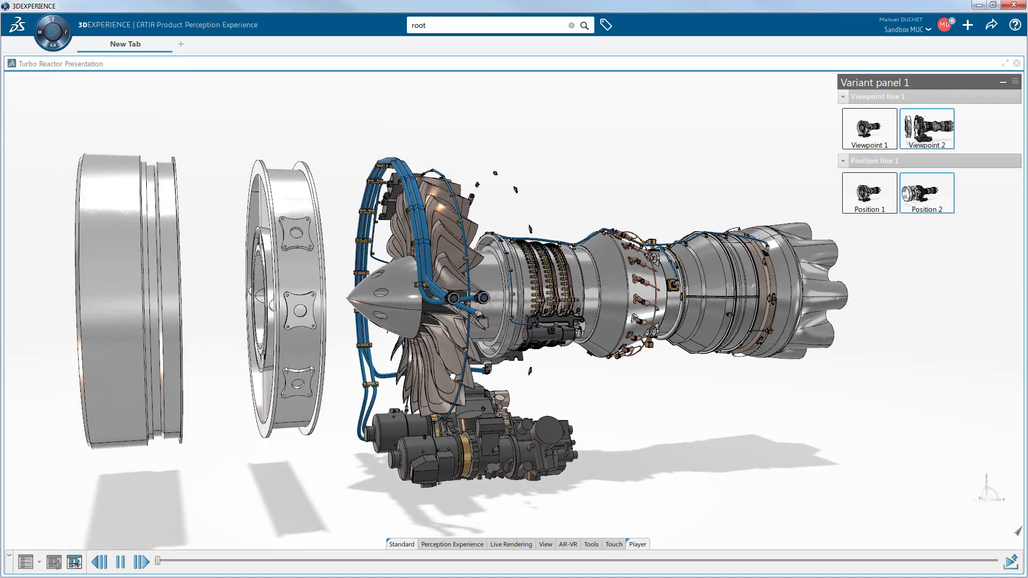
{"action": "middle_click_drag", "start_coordinate": [535, 378], "coordinate": [686, 399]}
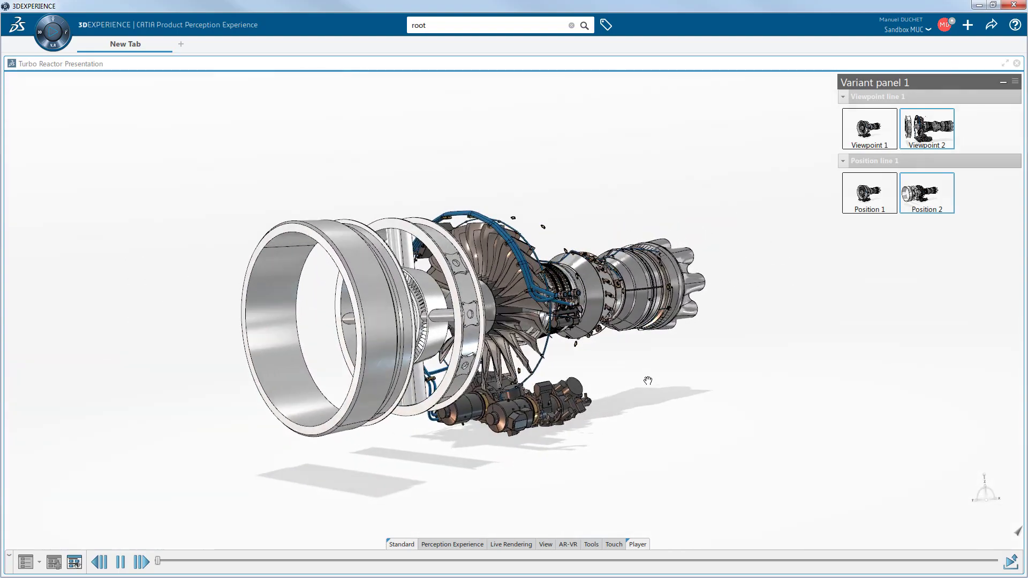
{"action": "left_click", "coordinate": [876, 199]}
{"action": "left_click", "coordinate": [873, 135]}
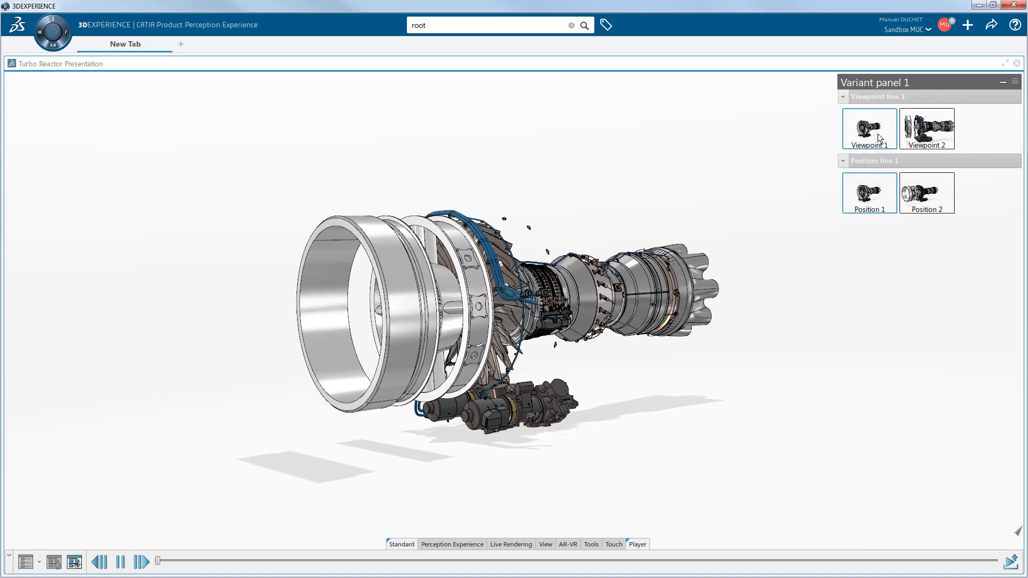